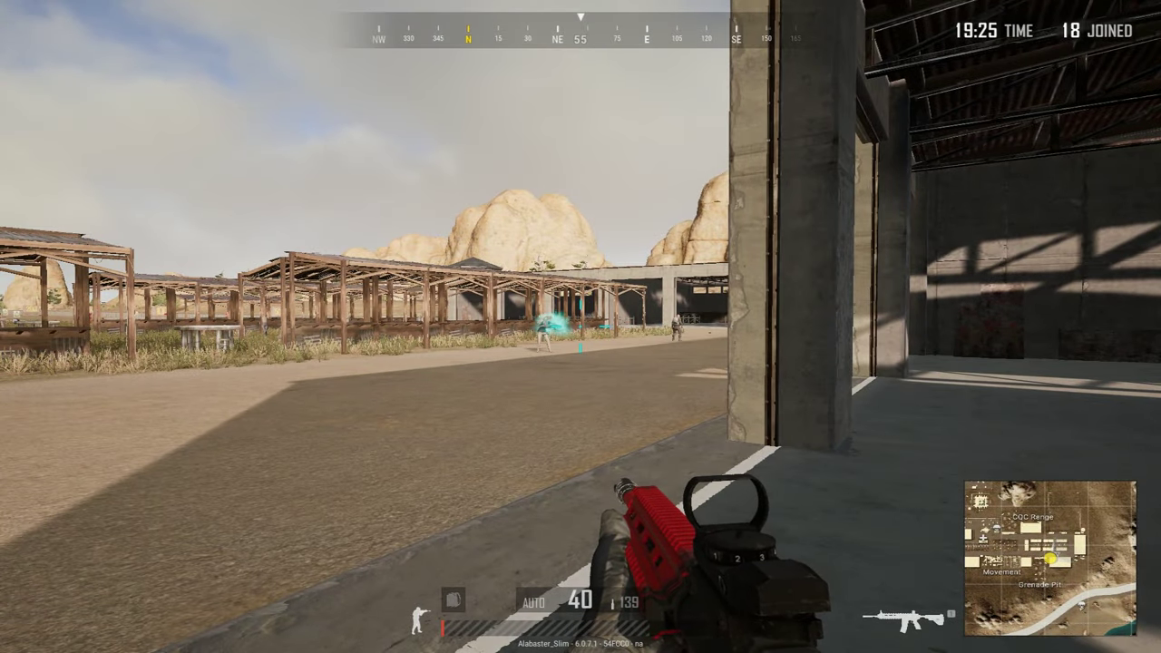
Walk the player forward past the wall toward the concrete building.
{"action": "key", "text": "w"}
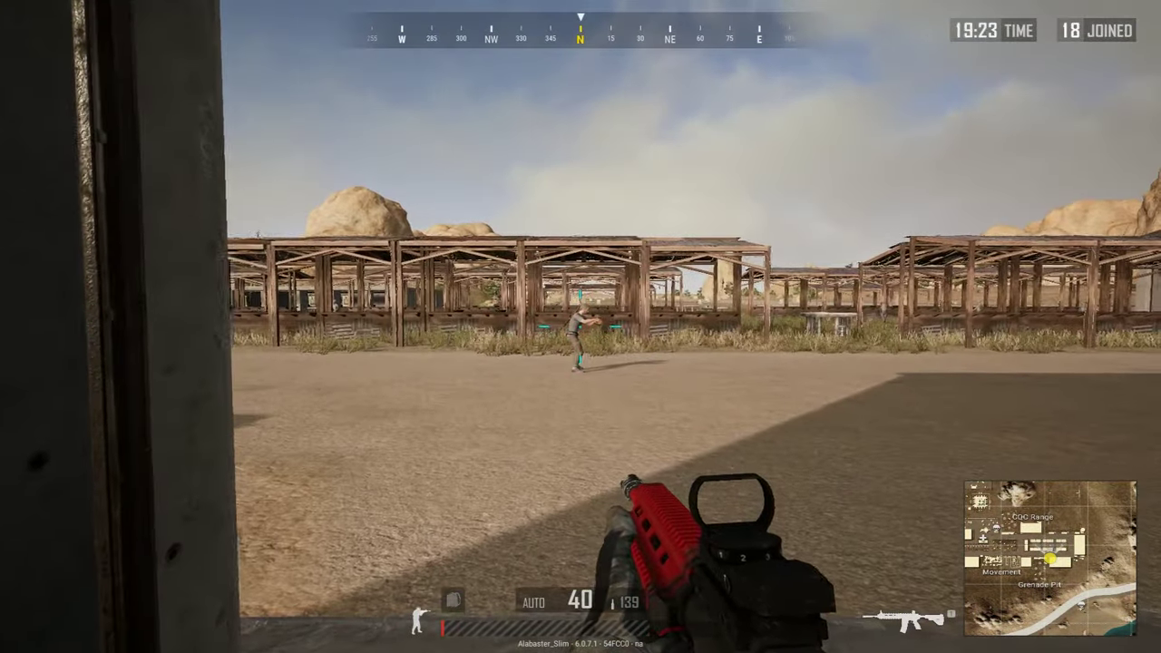
{"action": "key", "text": "w"}
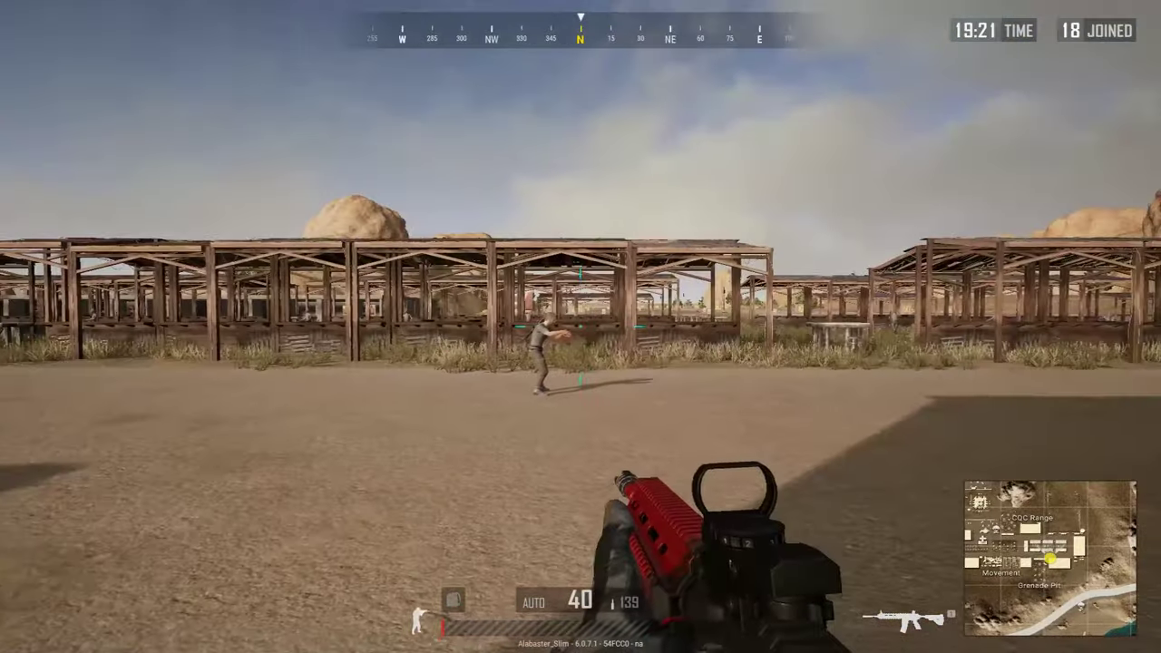
{"action": "key", "text": "w"}
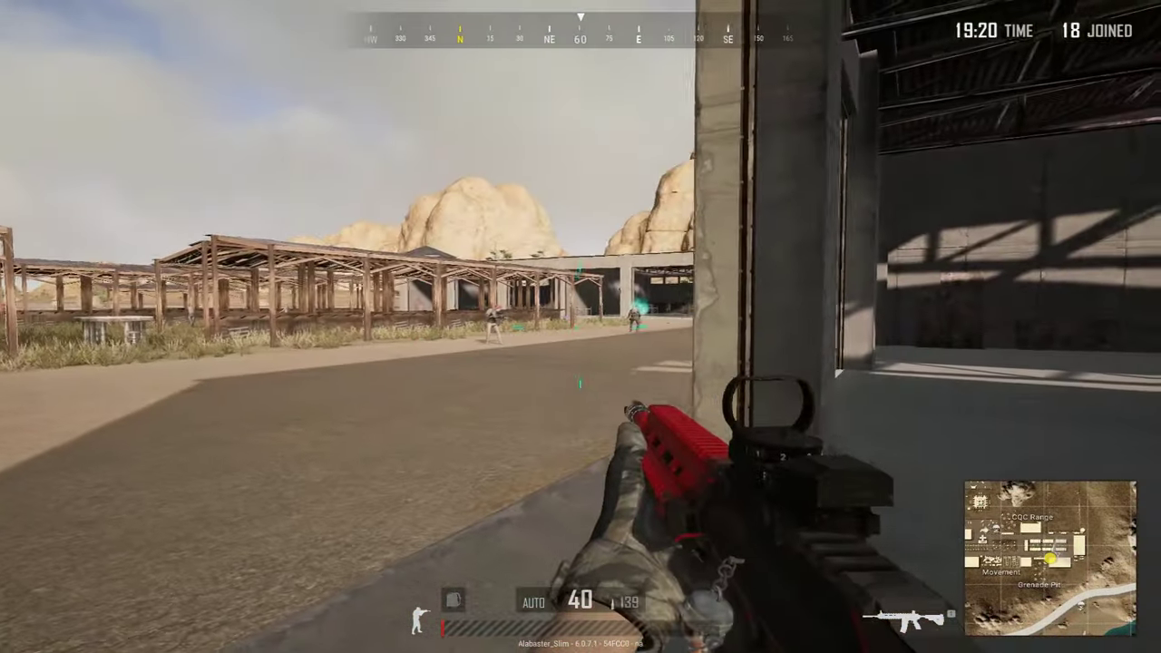
Switch the graphics resolution to 1920 * 1080 and apply it.
{"action": "key", "text": "Escape"}
{"action": "left_click", "coordinate": [109, 321]}
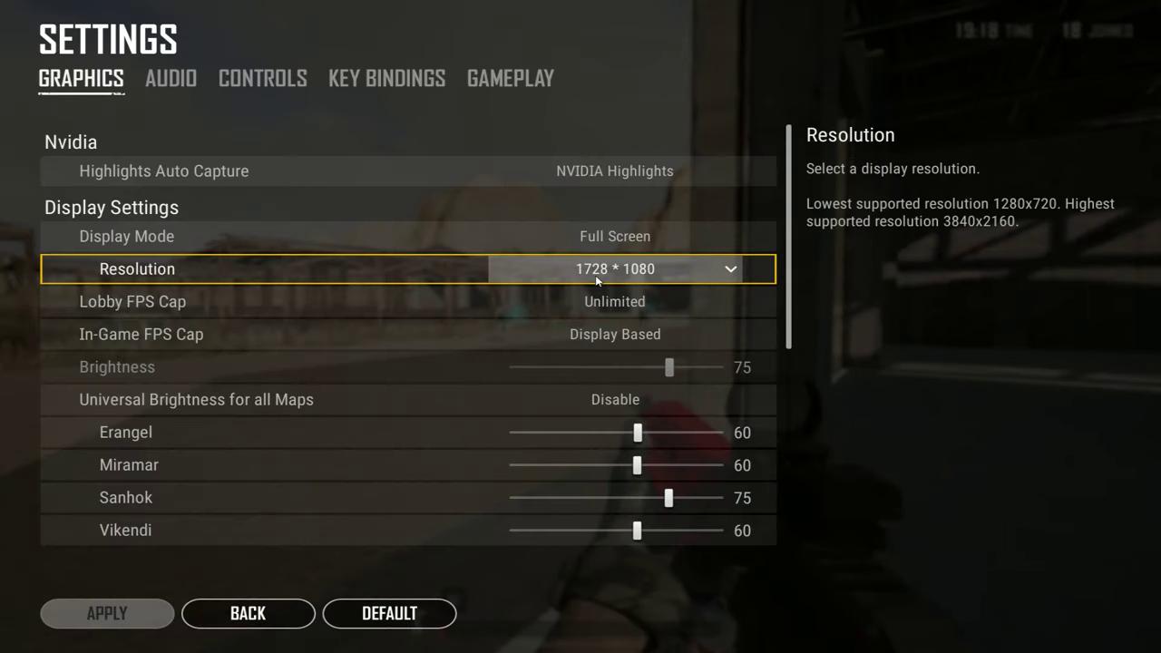
{"action": "left_click", "coordinate": [646, 270]}
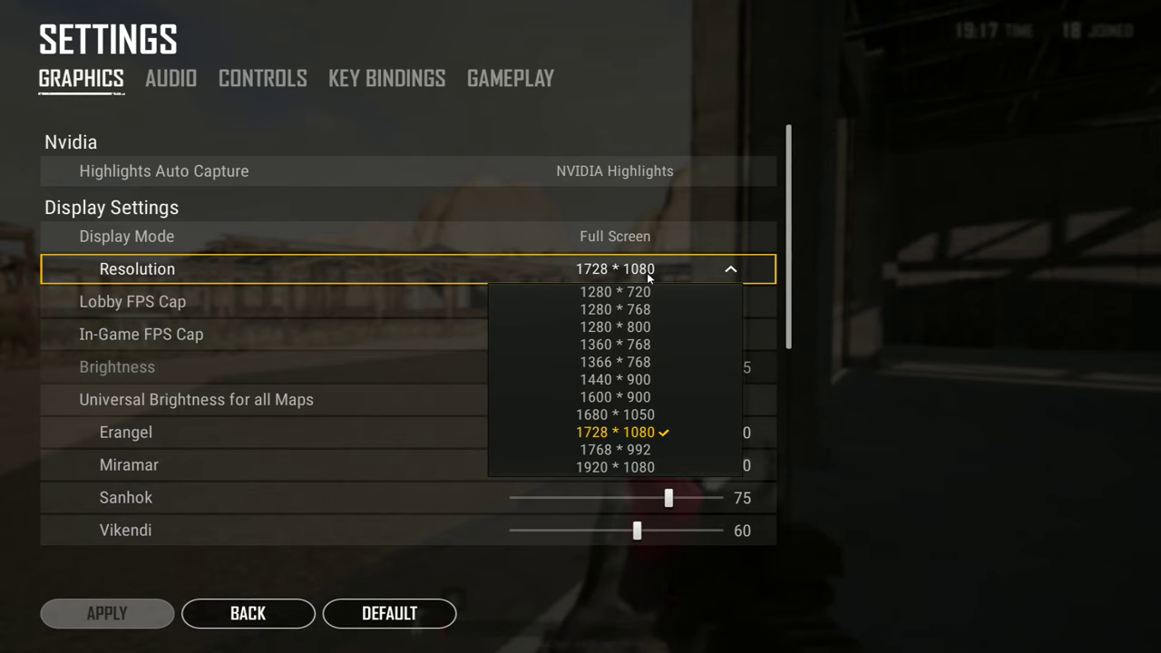
{"action": "left_click", "coordinate": [607, 467]}
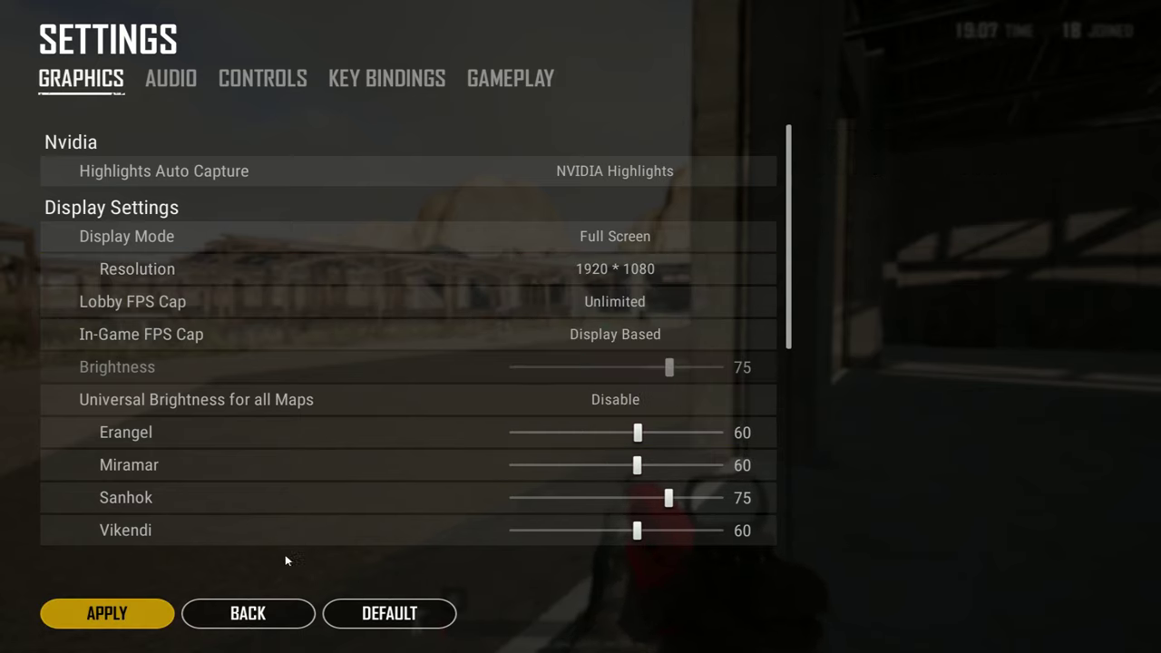
{"action": "left_click", "coordinate": [143, 603]}
Resume the match and fire several shots at the targets while turning.
{"action": "key", "text": "Escape"}
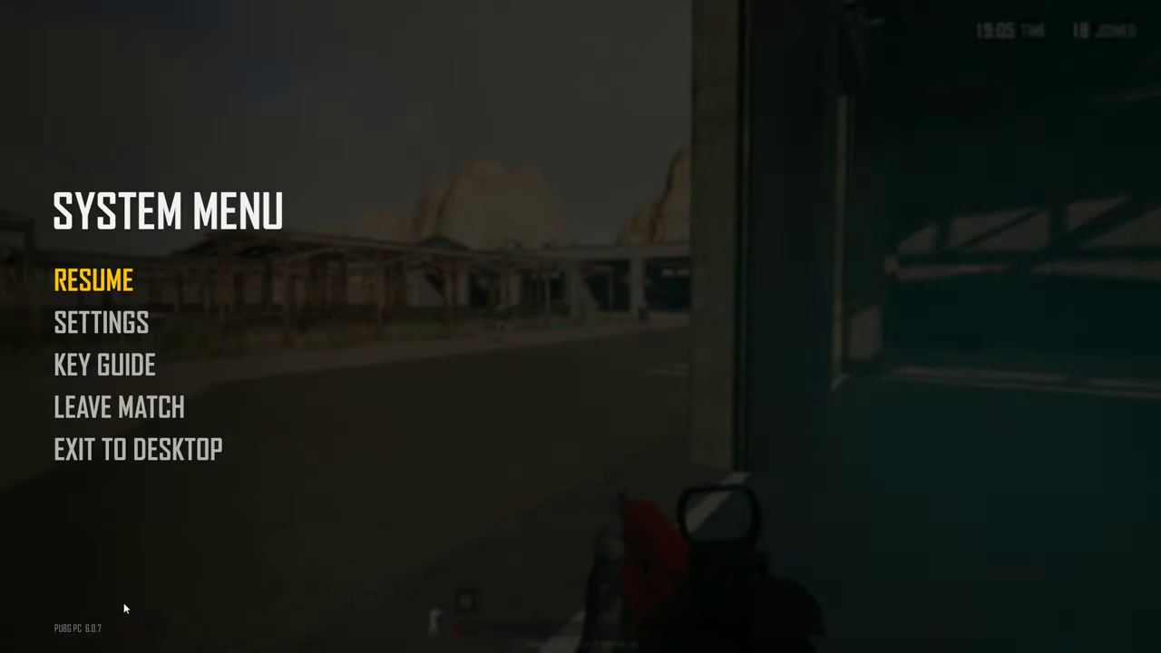
{"action": "key", "text": "Escape"}
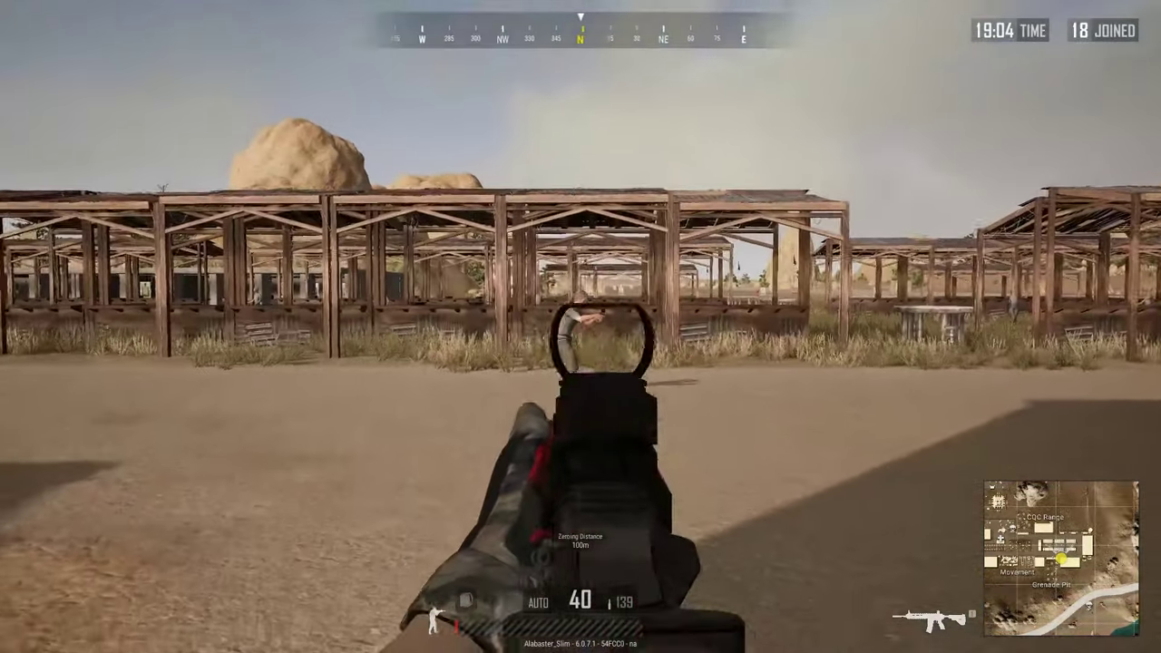
{"action": "left_click", "coordinate": [581, 327]}
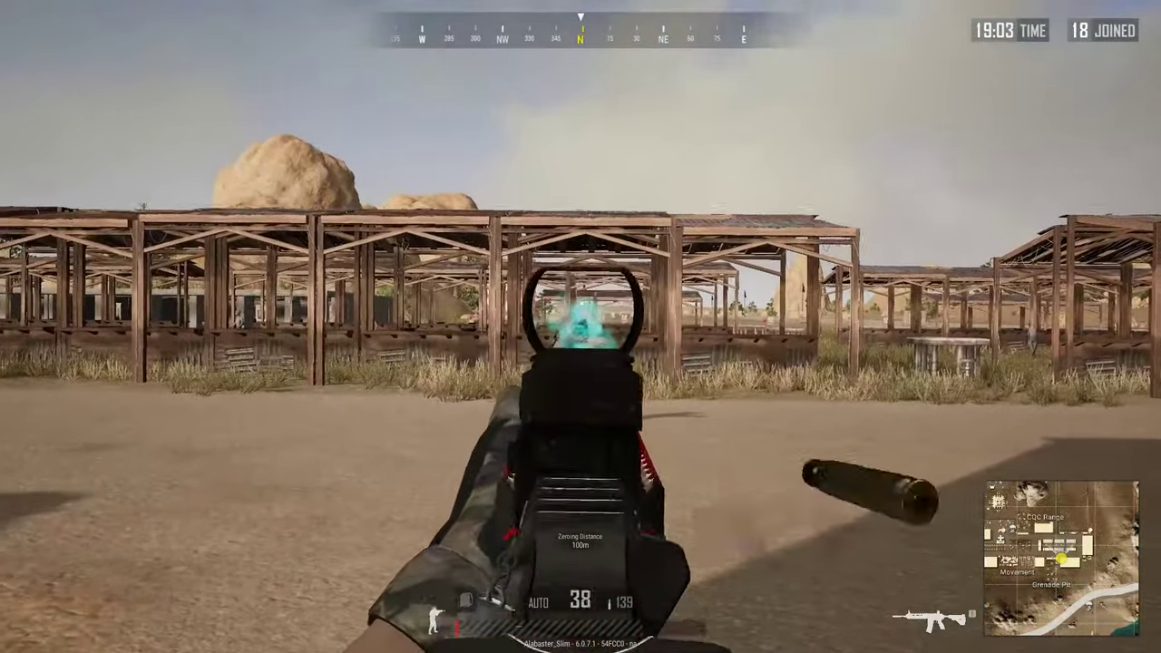
{"action": "left_click", "coordinate": [580, 327]}
{"action": "left_click", "coordinate": [580, 327]}
{"action": "left_click", "coordinate": [580, 326]}
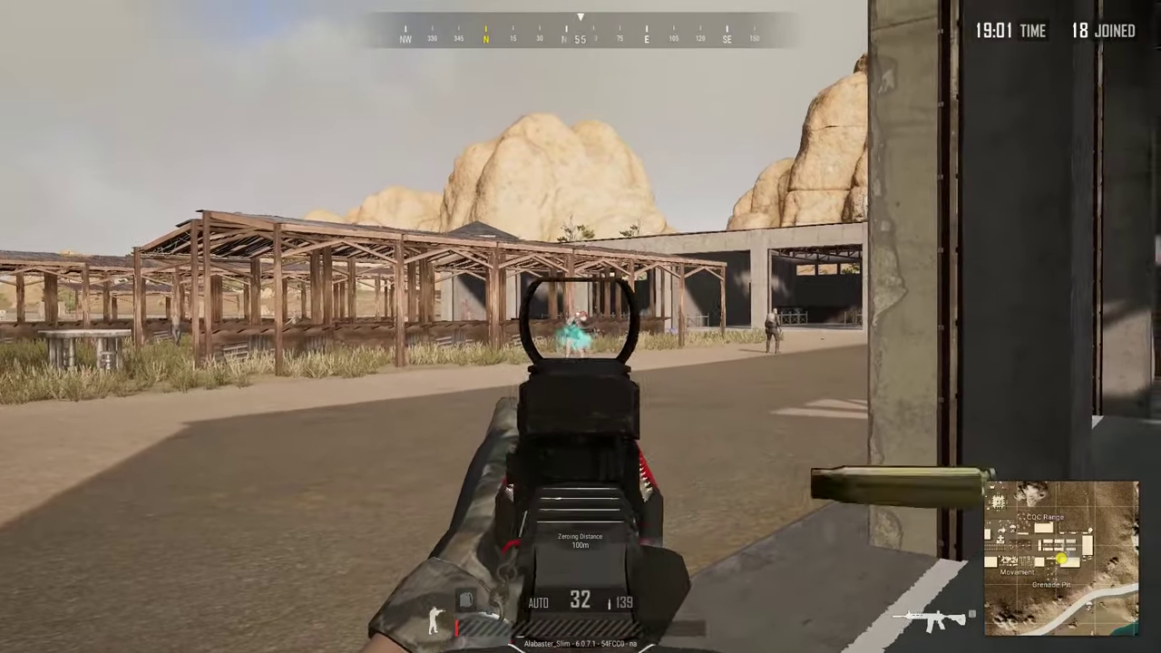
{"action": "left_click", "coordinate": [581, 326]}
{"action": "left_click", "coordinate": [581, 326]}
Set the graphics resolution to 1728 * 1080 and apply it.
{"action": "key", "text": "Escape"}
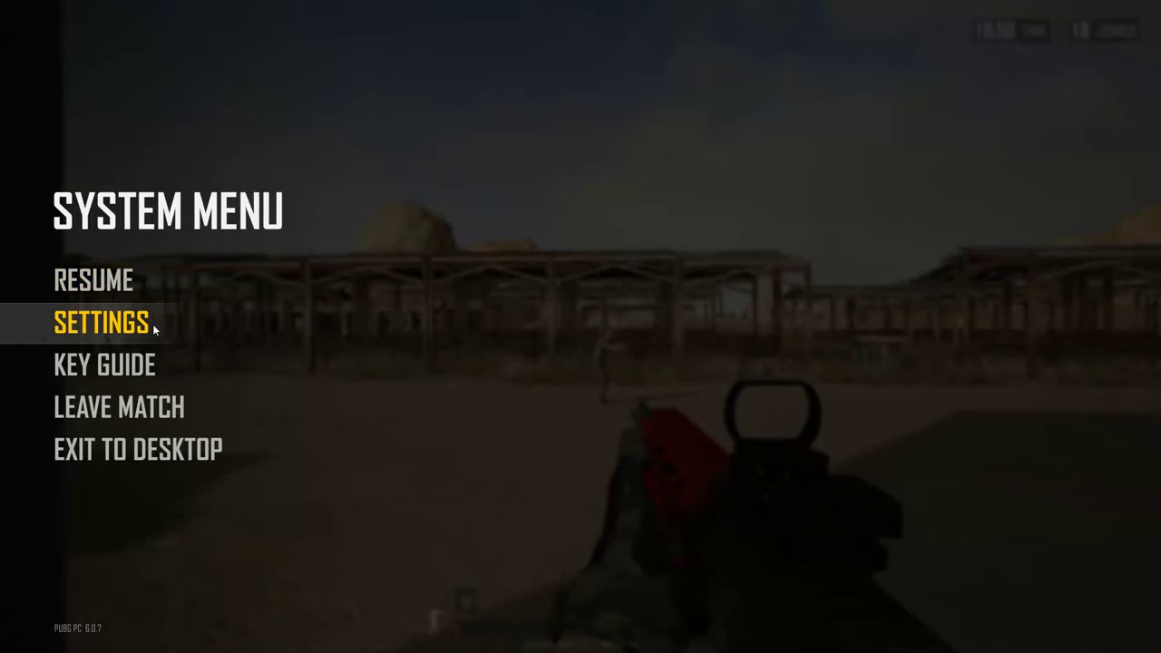
{"action": "left_click", "coordinate": [155, 323]}
{"action": "left_click", "coordinate": [539, 273]}
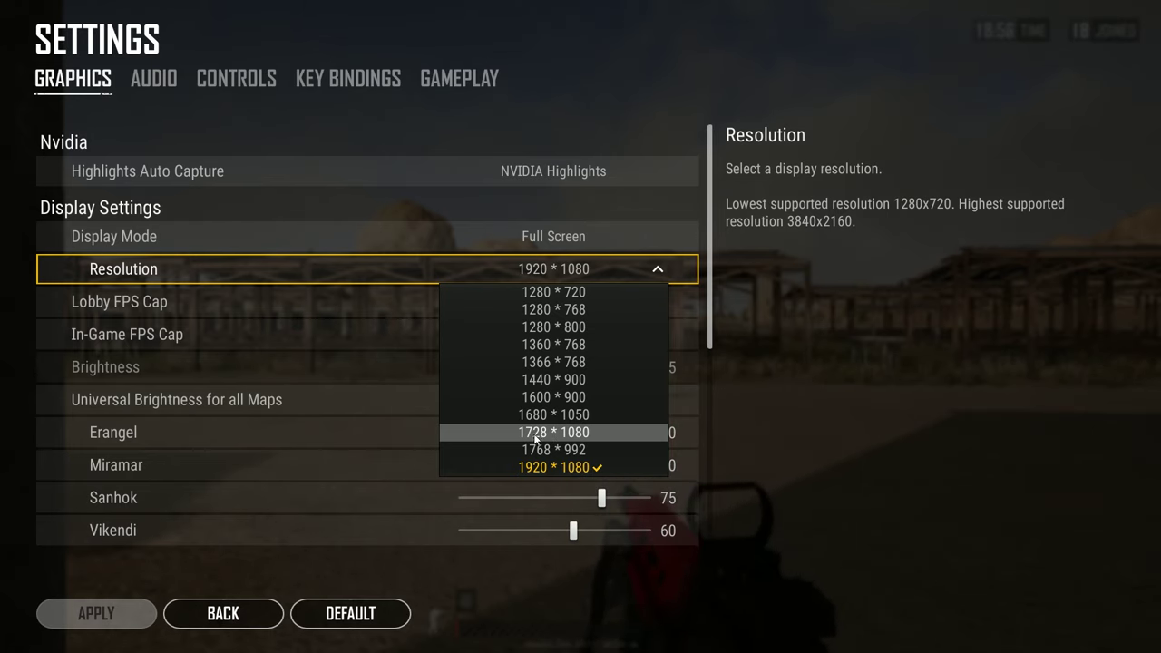
{"action": "left_click", "coordinate": [519, 440]}
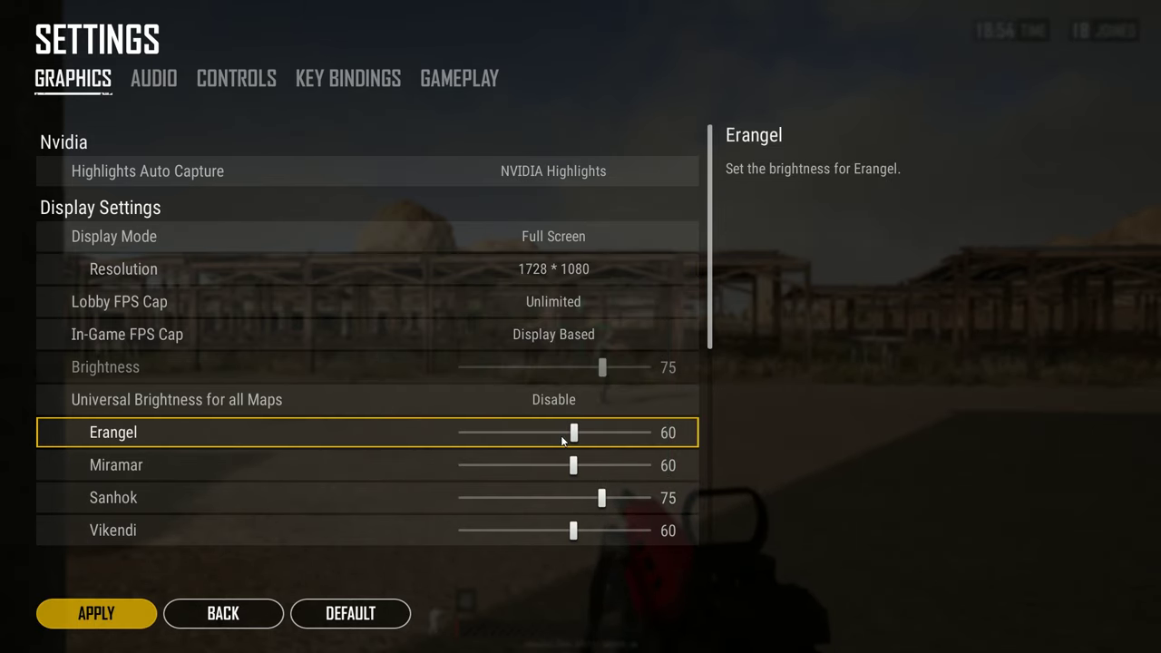
{"action": "left_click", "coordinate": [133, 621]}
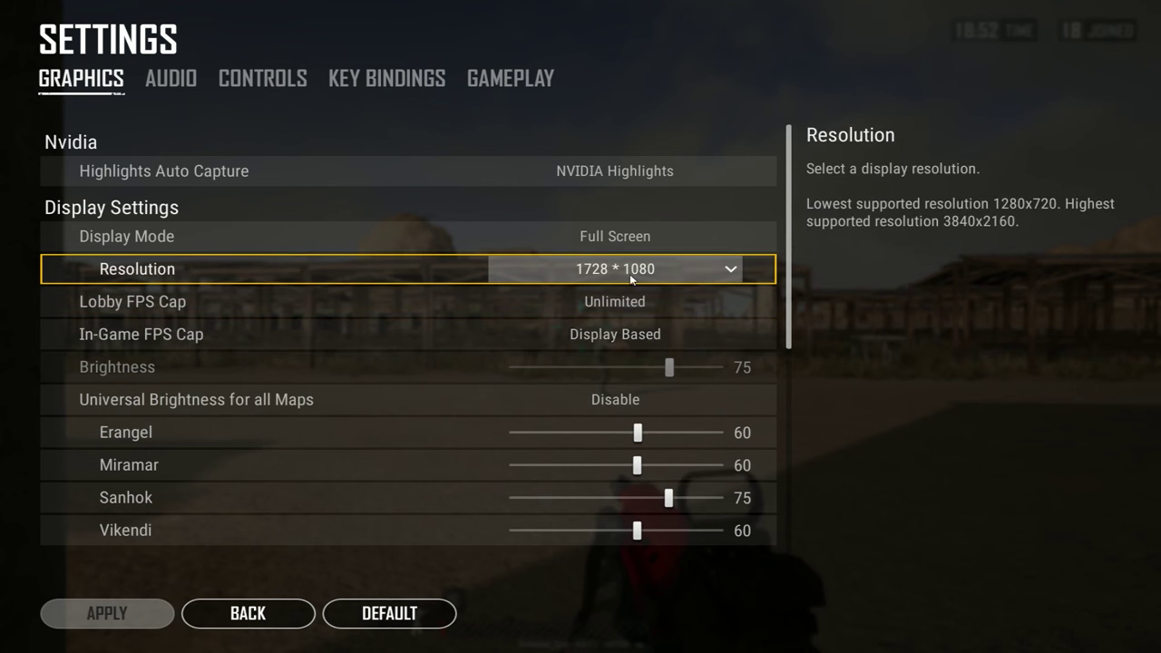
Return to the match and aim down the red-dot sight.
{"action": "key", "text": "Escape"}
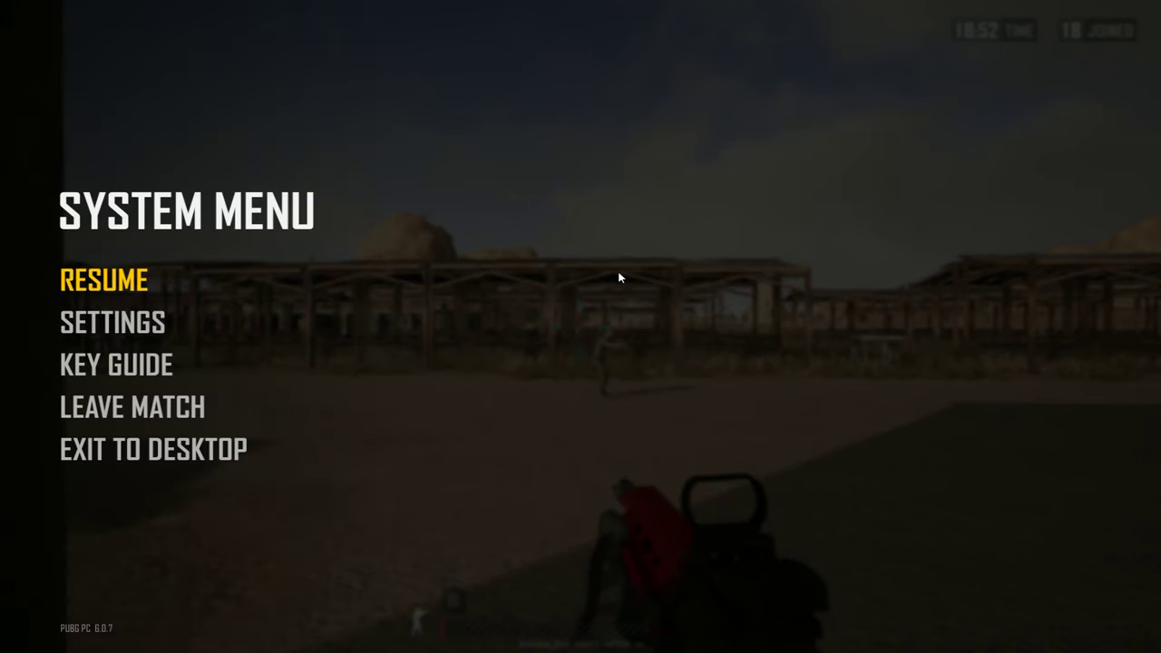
{"action": "key", "text": "Escape"}
{"action": "right_click", "coordinate": [581, 327]}
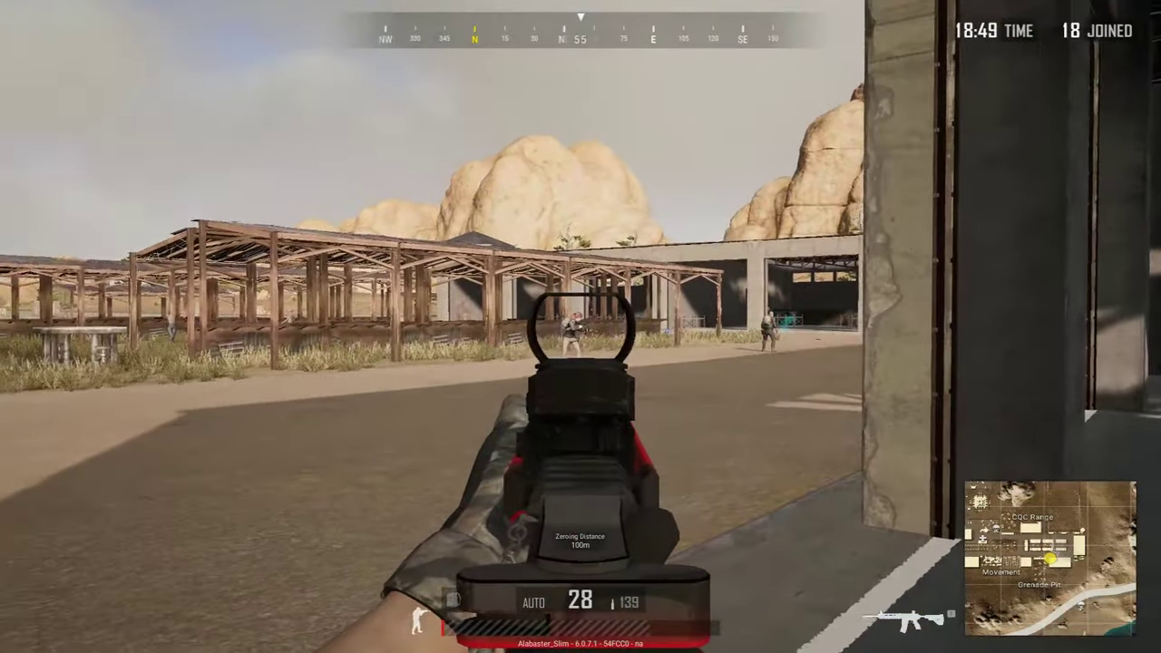
Fire three shots at the targets and briefly check the inventory.
{"action": "left_click", "coordinate": [581, 327]}
{"action": "left_click", "coordinate": [581, 327]}
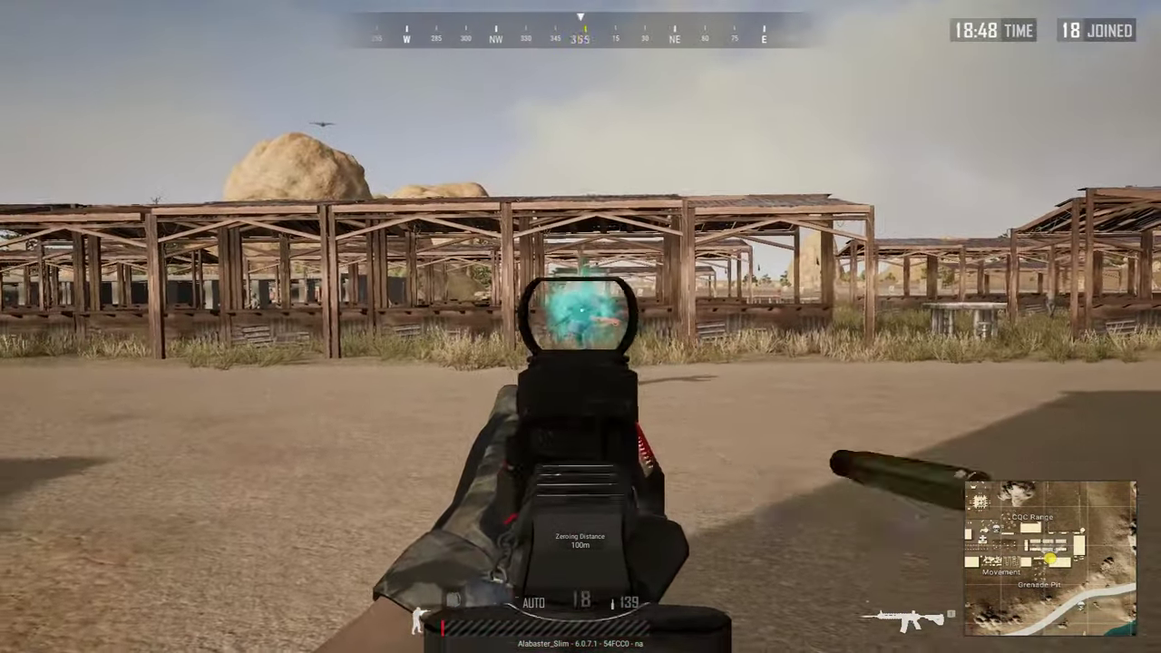
{"action": "left_click", "coordinate": [581, 327]}
{"action": "key", "text": "Tab"}
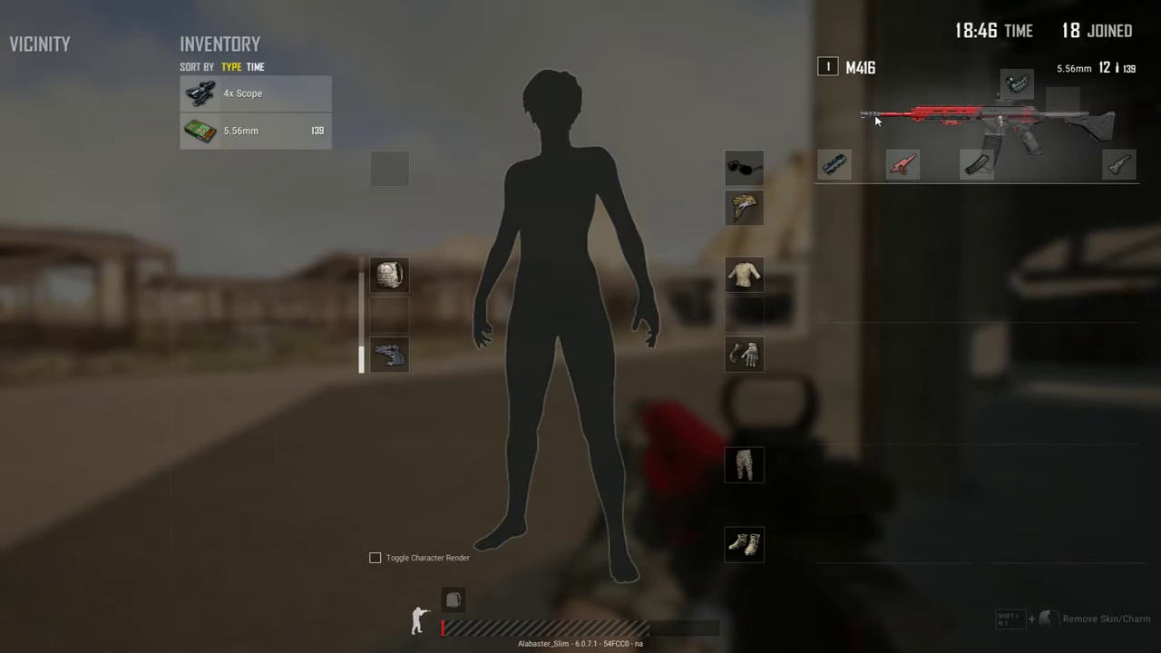
{"action": "key", "text": "Tab"}
Aim down the red-dot sight and fire three more shots at the target.
{"action": "right_click", "coordinate": [581, 326]}
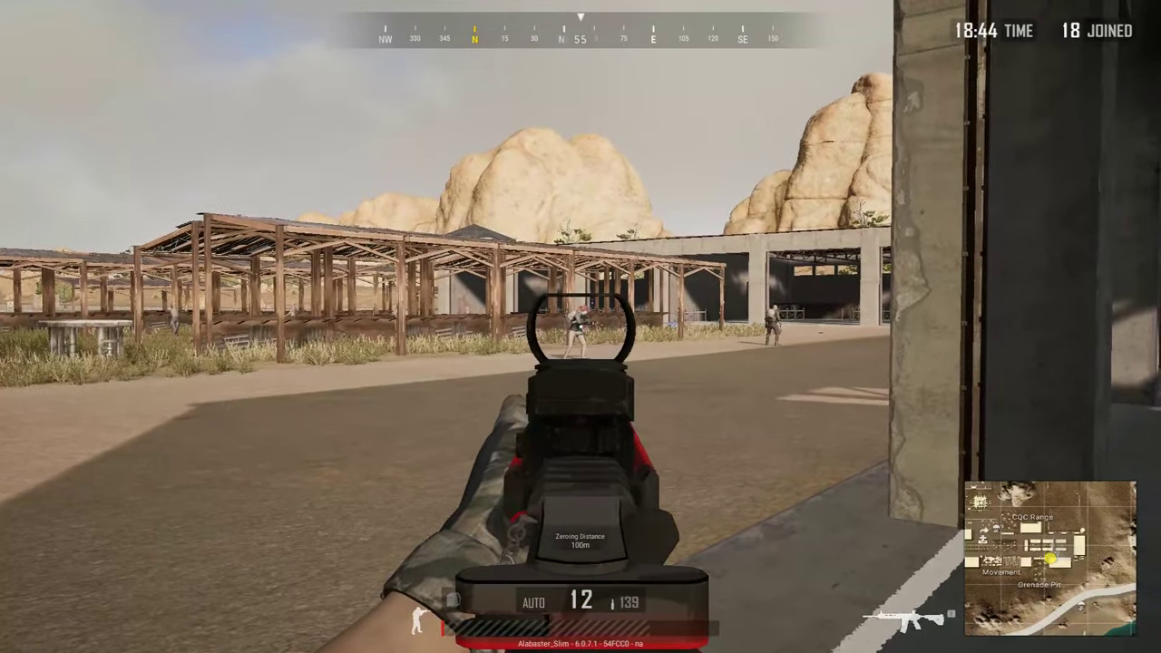
{"action": "left_click", "coordinate": [580, 327]}
{"action": "left_click", "coordinate": [580, 326]}
{"action": "left_click", "coordinate": [580, 327]}
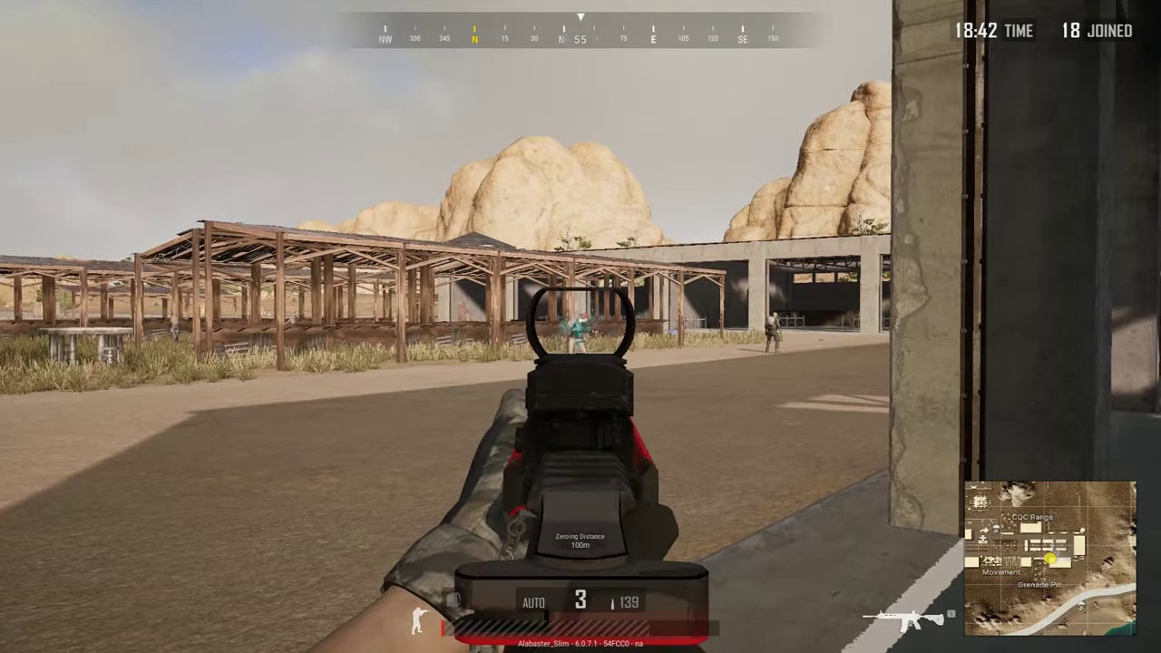
{"action": "right_click", "coordinate": [581, 326]}
Drop the 4x Scope and 5.56mm ammo, pick them back up, and reposition the scope.
{"action": "key", "text": "Tab"}
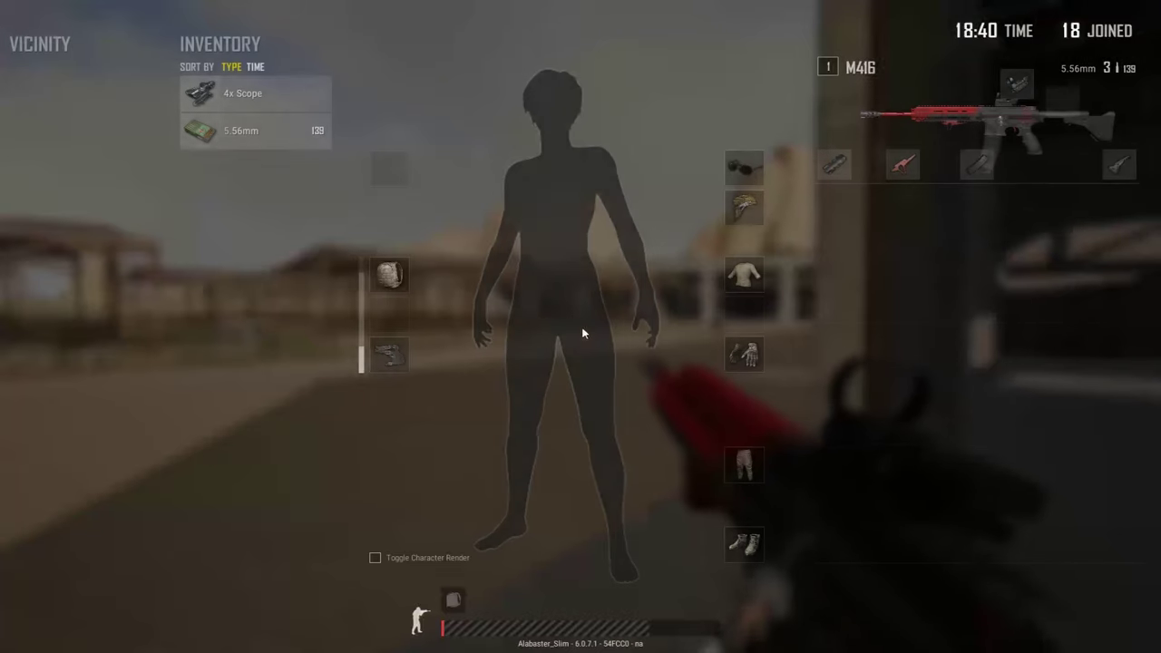
{"action": "right_click", "coordinate": [272, 98]}
{"action": "mouse_move", "coordinate": [247, 118]}
{"action": "left_mouse_down"}
{"action": "mouse_move", "coordinate": [167, 120]}
{"action": "mouse_move", "coordinate": [259, 112]}
{"action": "left_mouse_up"}
{"action": "left_click_drag", "start_coordinate": [90, 93], "coordinate": [110, 111]}
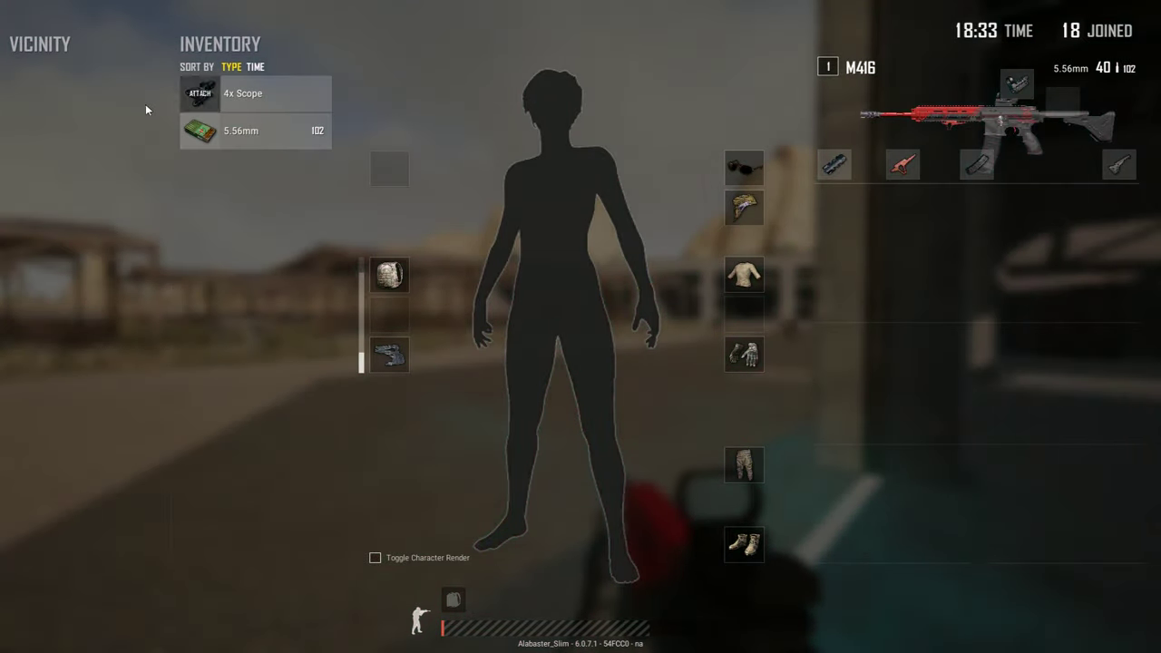
{"action": "key", "text": "Tab"}
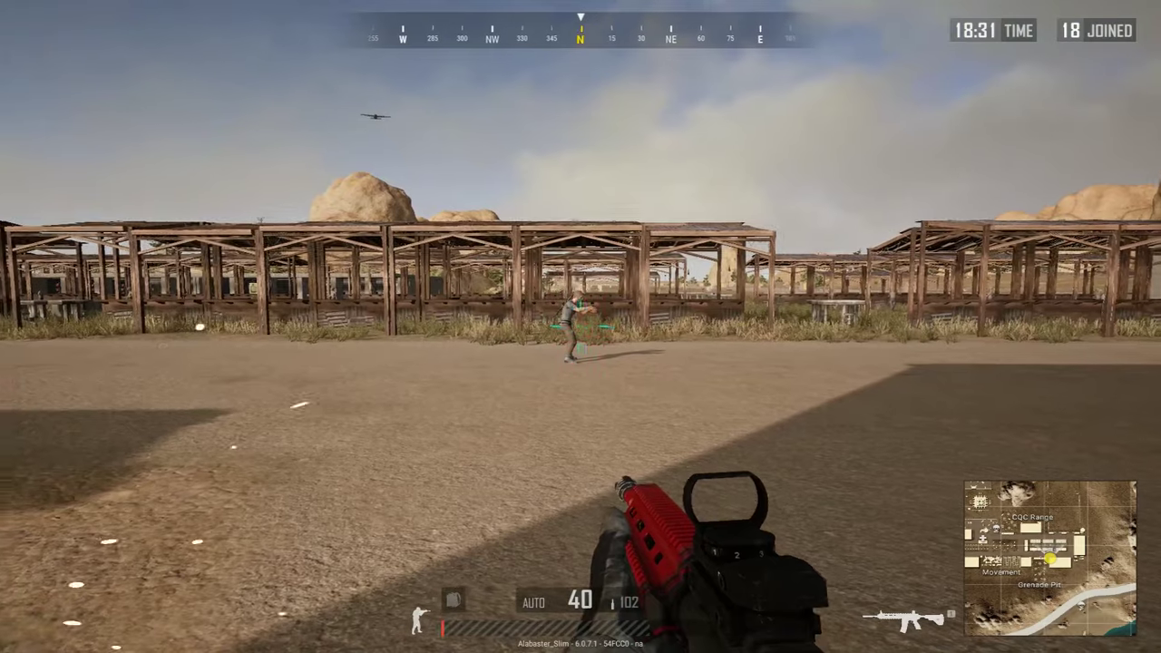
{"action": "key", "text": "Tab"}
{"action": "left_click_drag", "start_coordinate": [194, 97], "coordinate": [265, 131]}
{"action": "key", "text": "Tab"}
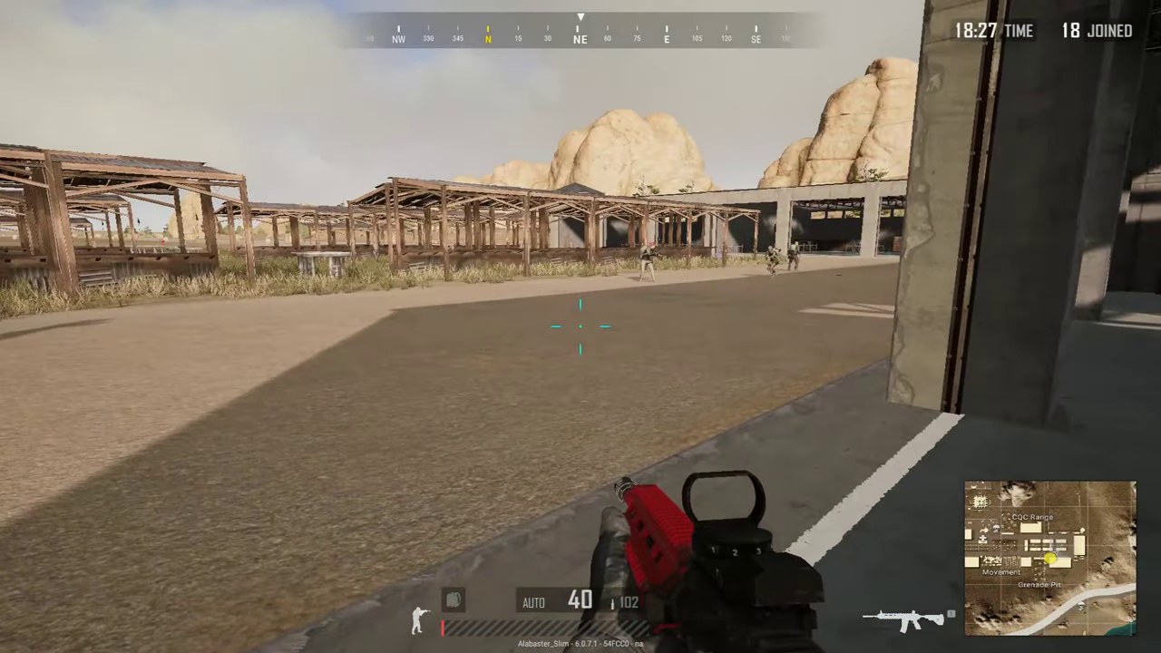
Glance at the graphics settings, resume the match, then bring up the Windows Start menu.
{"action": "key", "text": "Escape"}
{"action": "left_click", "coordinate": [99, 321]}
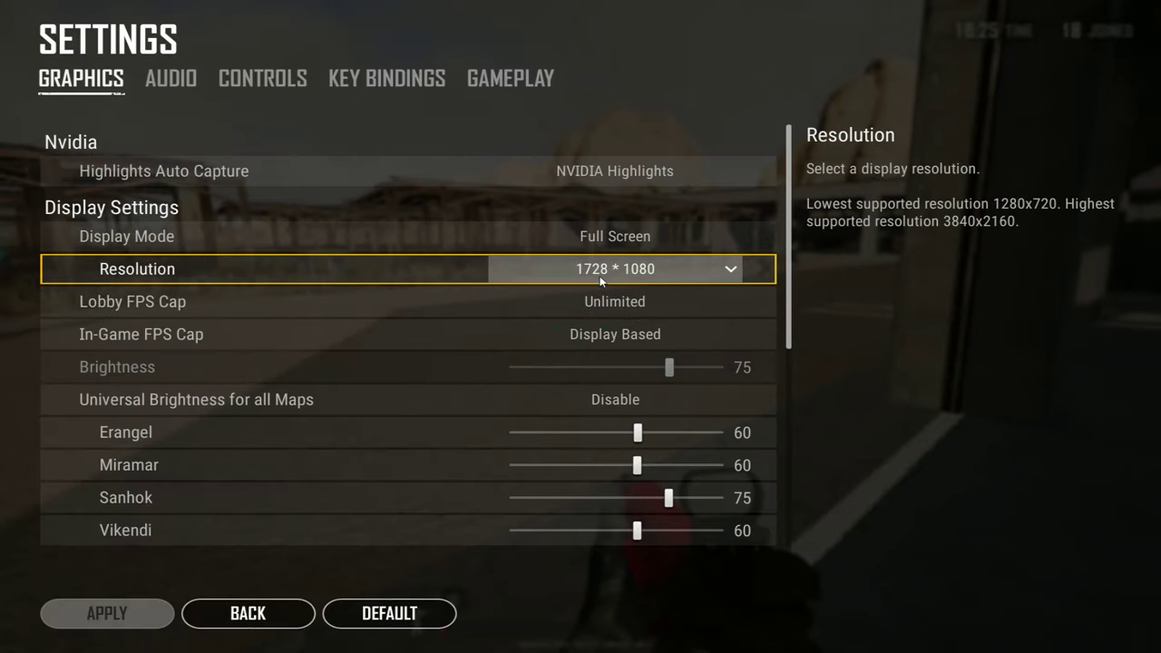
{"action": "key", "text": "Escape"}
{"action": "key", "text": "Escape"}
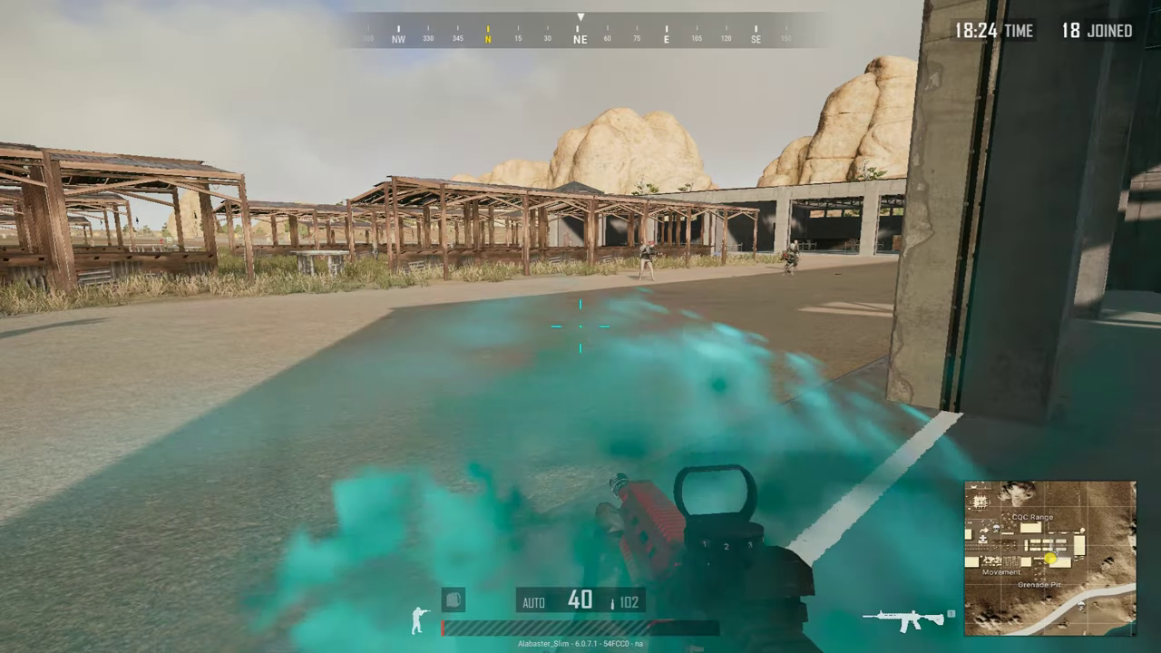
{"action": "key", "text": "super"}
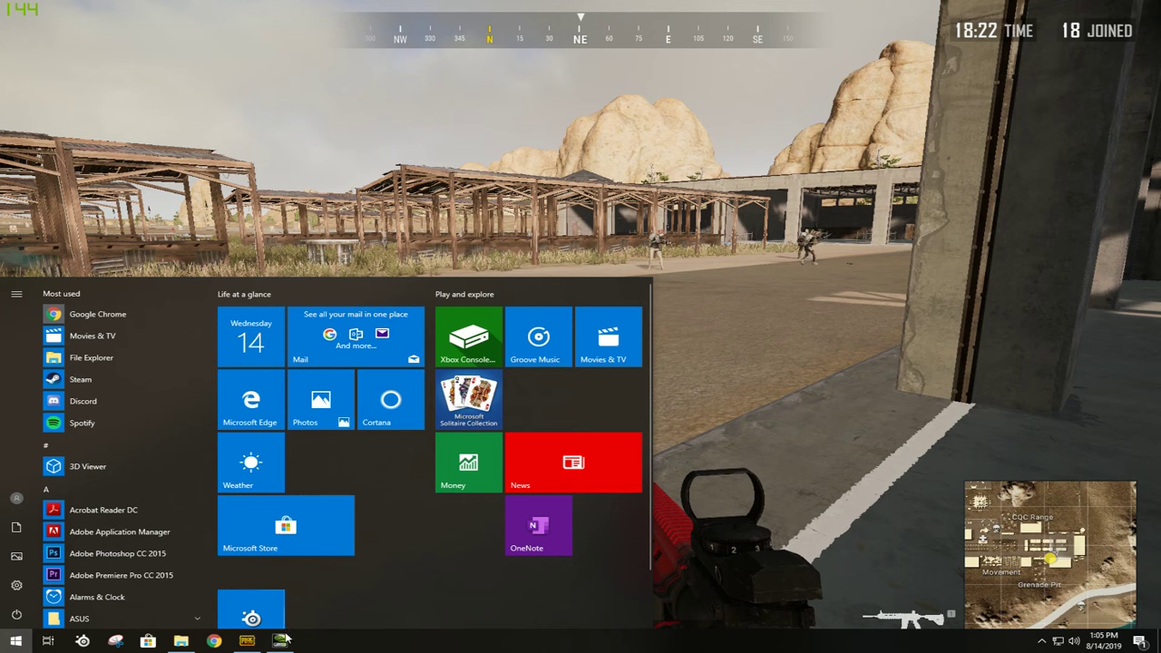
Open NVIDIA Control Panel from the desktop and check Customize for the 1728×1080, 144Hz entry.
{"action": "left_click", "coordinate": [279, 641]}
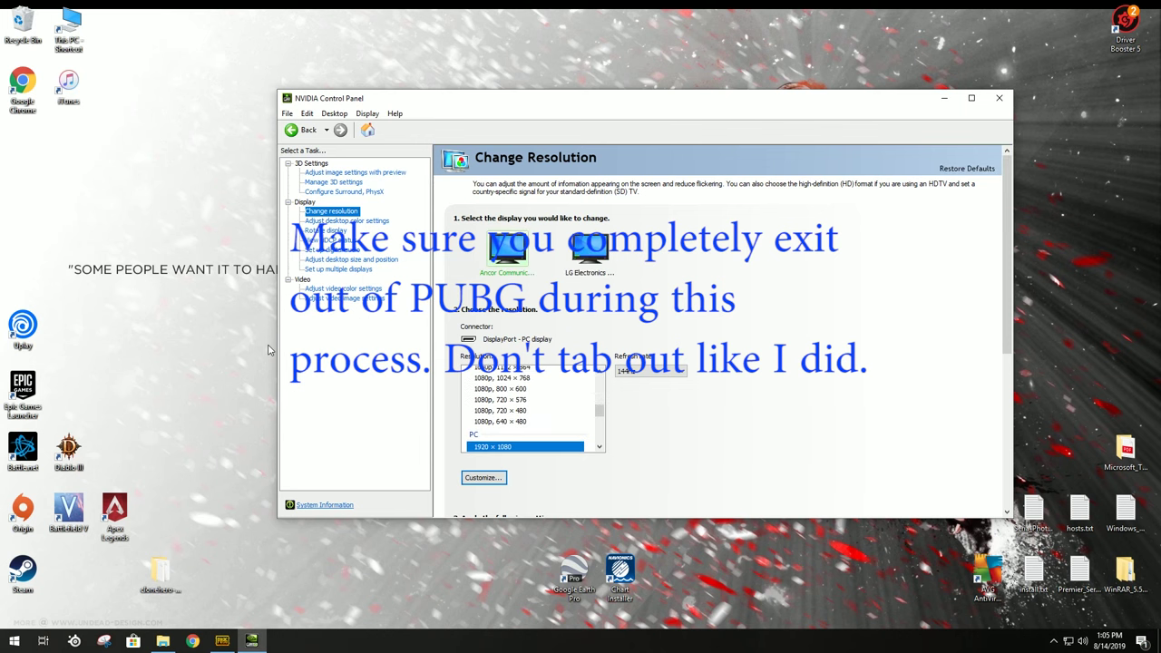
{"action": "right_click", "coordinate": [243, 333]}
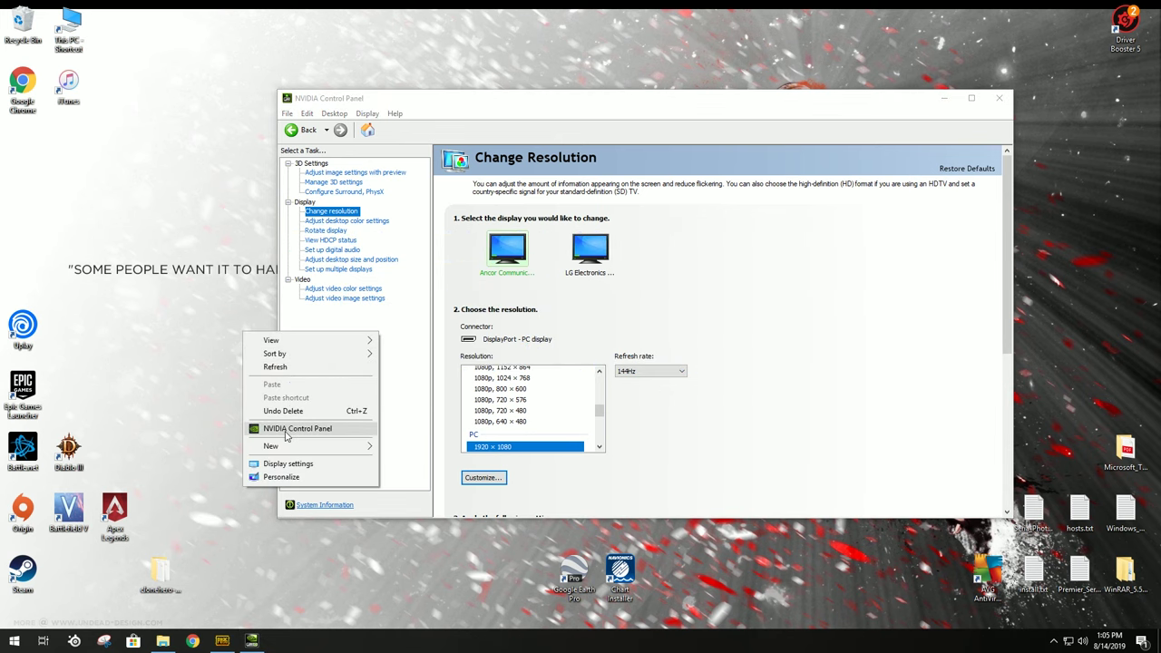
{"action": "left_click", "coordinate": [610, 319]}
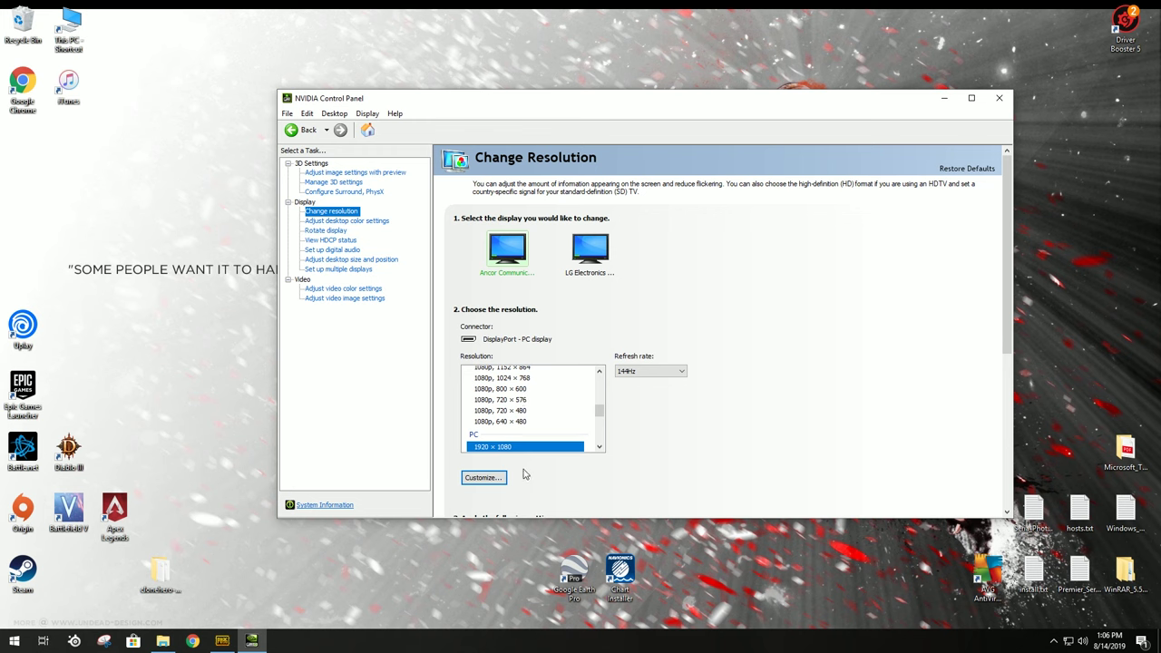
{"action": "left_click", "coordinate": [481, 478]}
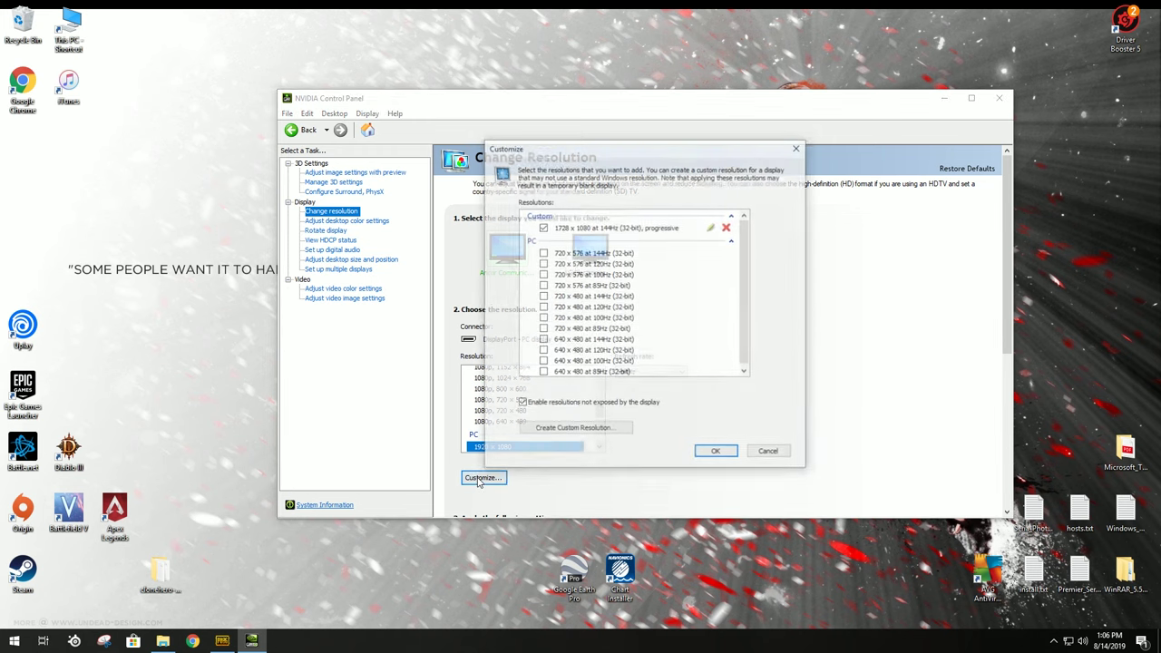
{"action": "left_click", "coordinate": [769, 453]}
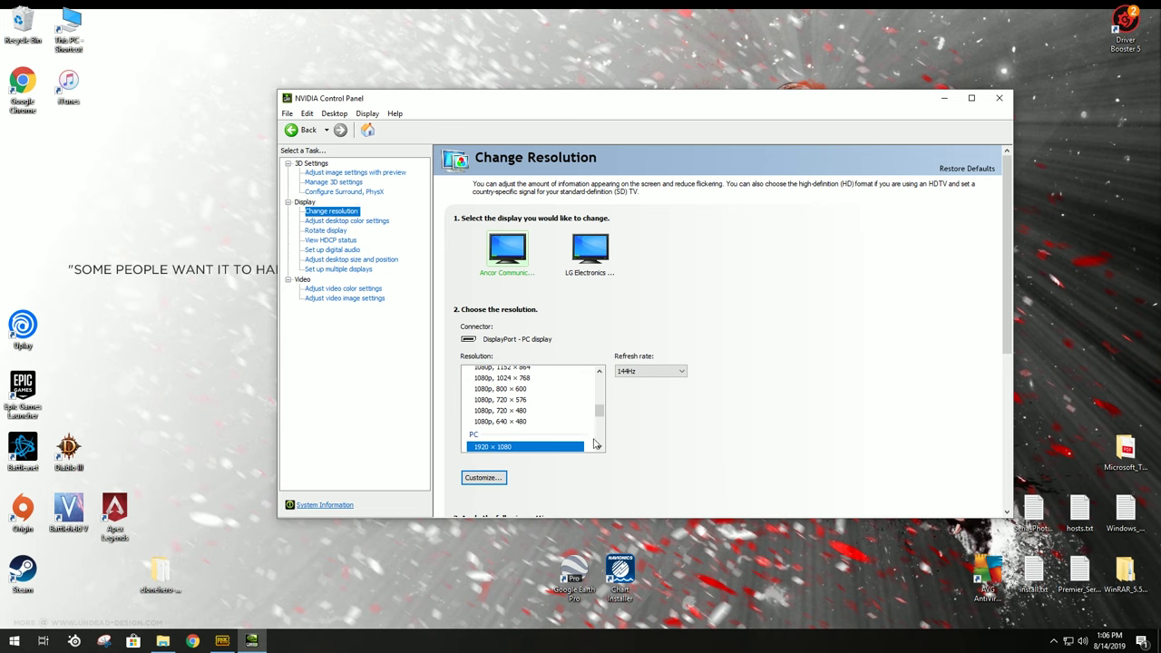
Review DSR – Factors in Manage 3D settings, leave it Off, and return to Change resolution.
{"action": "left_click", "coordinate": [332, 183]}
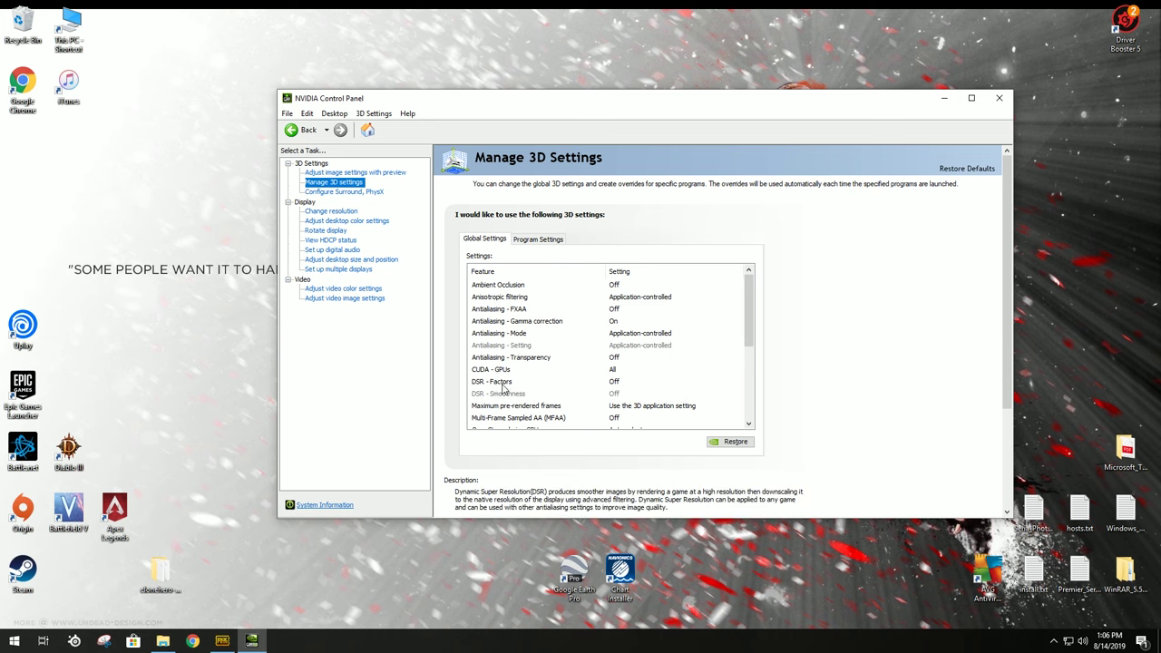
{"action": "left_click", "coordinate": [622, 384]}
{"action": "left_click", "coordinate": [623, 383]}
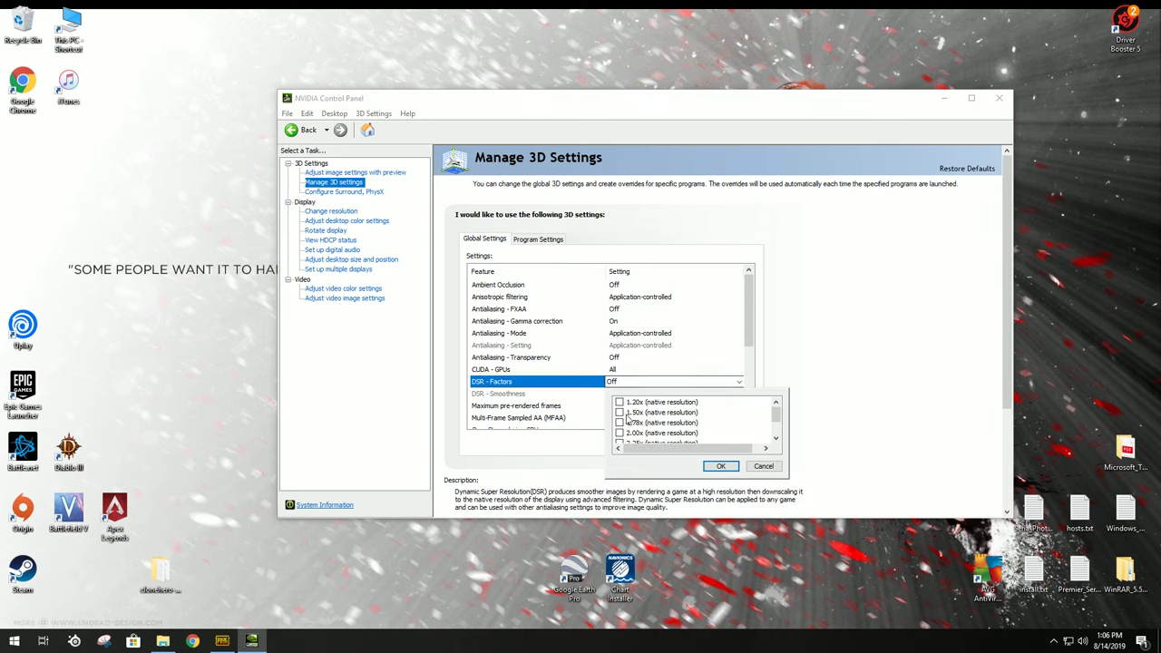
{"action": "left_click", "coordinate": [763, 466]}
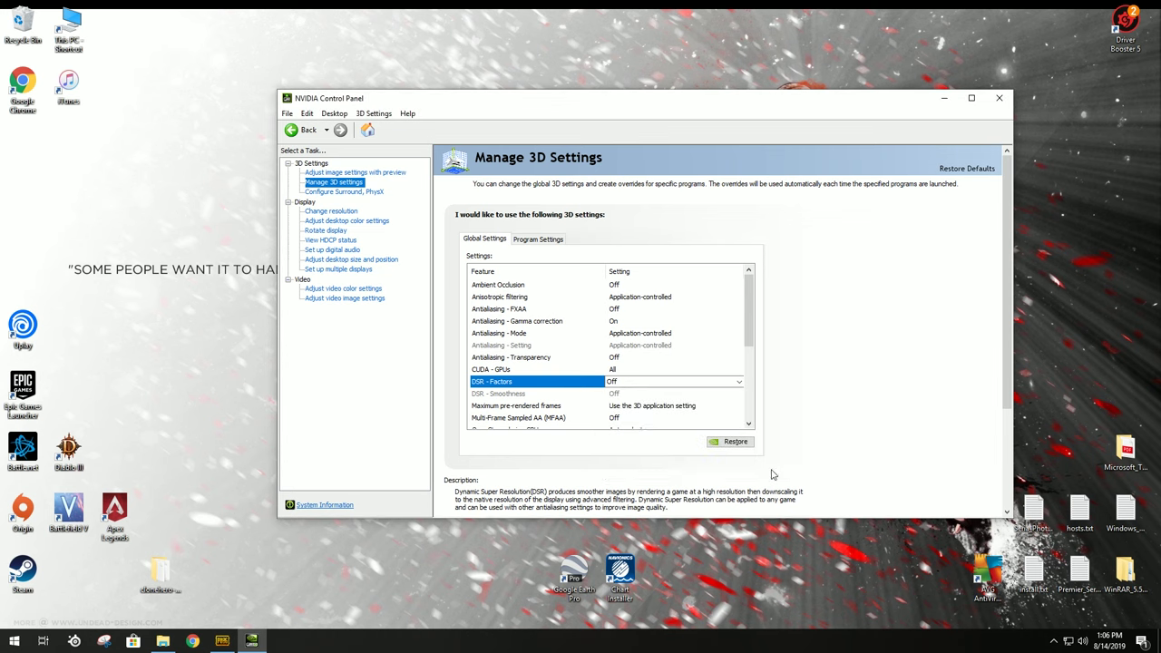
{"action": "left_click", "coordinate": [332, 211]}
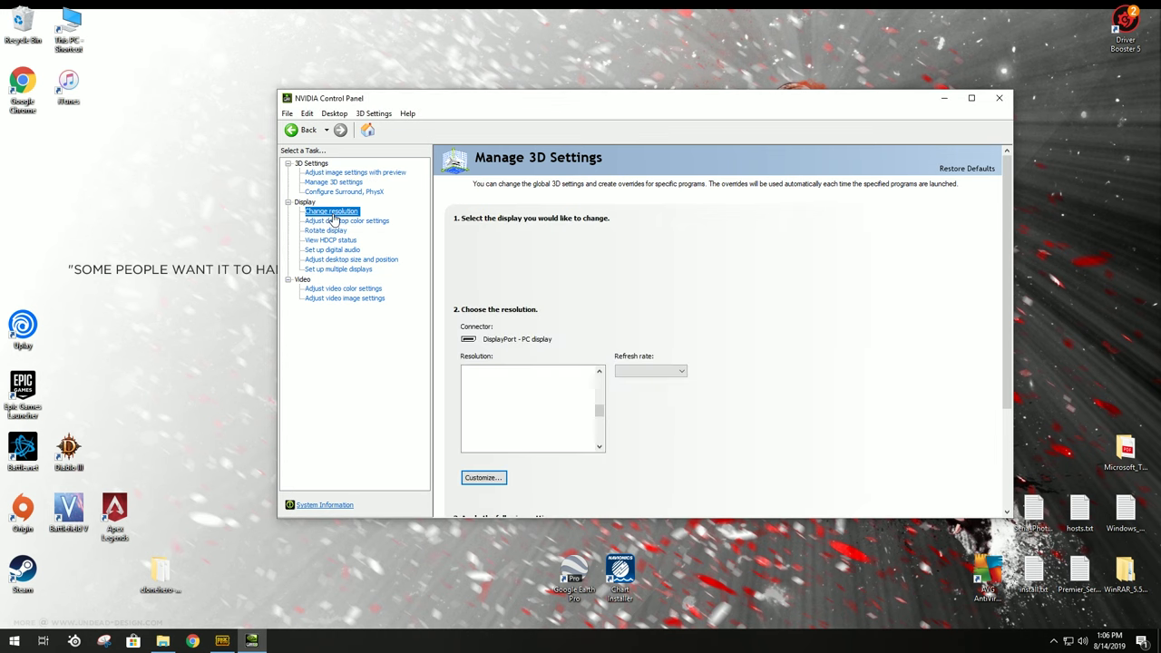
Try creating a 1728 × 1080 at 144 Hz custom resolution and dismiss the duplicate notice.
{"action": "left_click", "coordinate": [501, 476]}
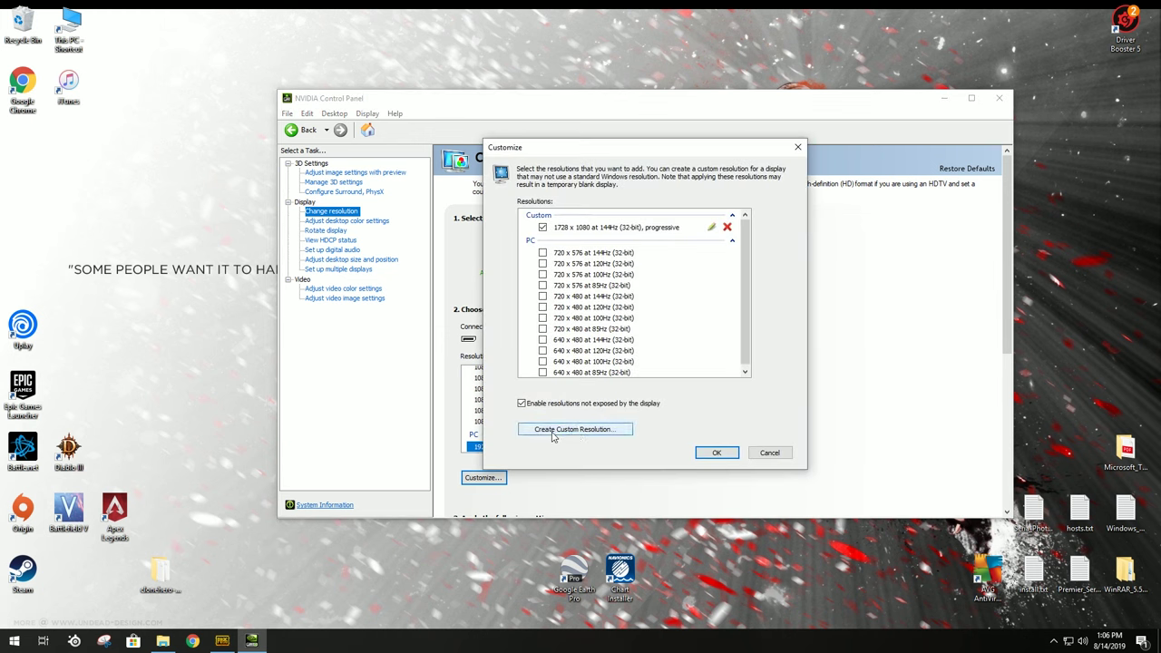
{"action": "left_click", "coordinate": [553, 434]}
{"action": "left_click", "coordinate": [769, 455]}
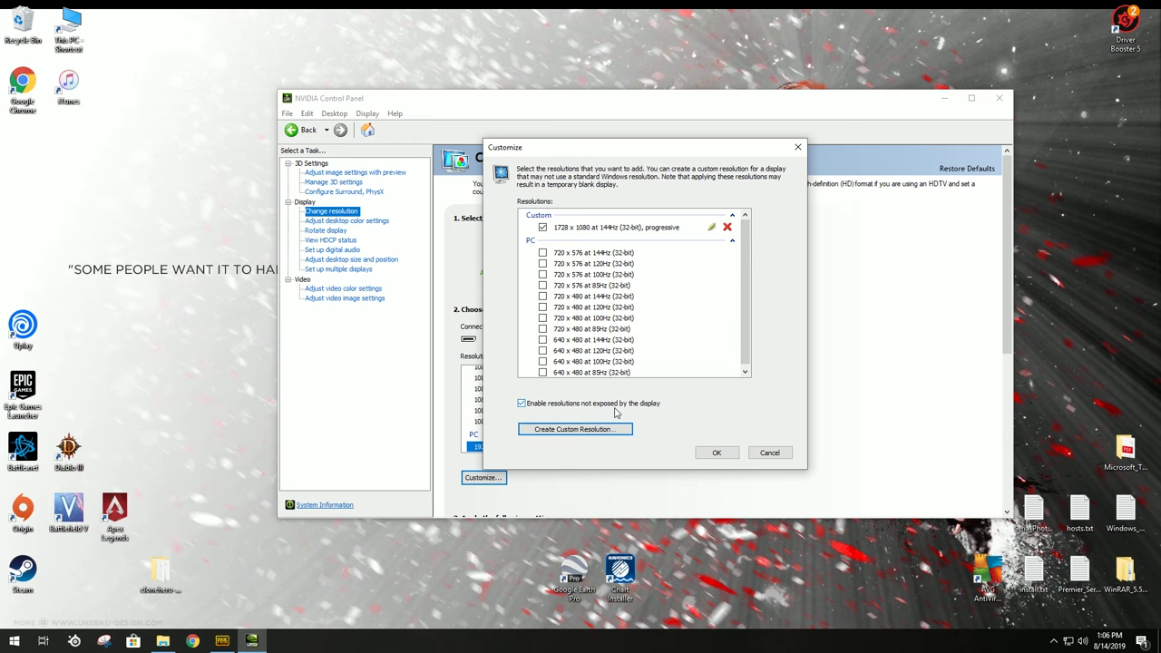
{"action": "left_click", "coordinate": [567, 433]}
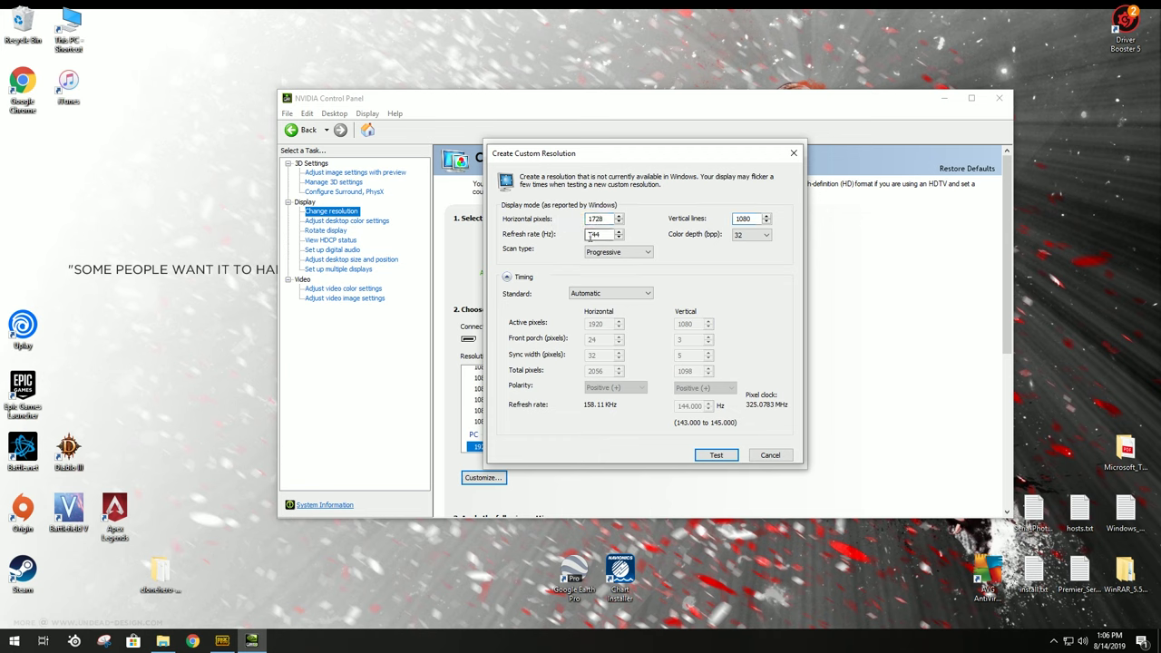
{"action": "double_click", "coordinate": [599, 234]}
{"action": "left_click", "coordinate": [721, 456]}
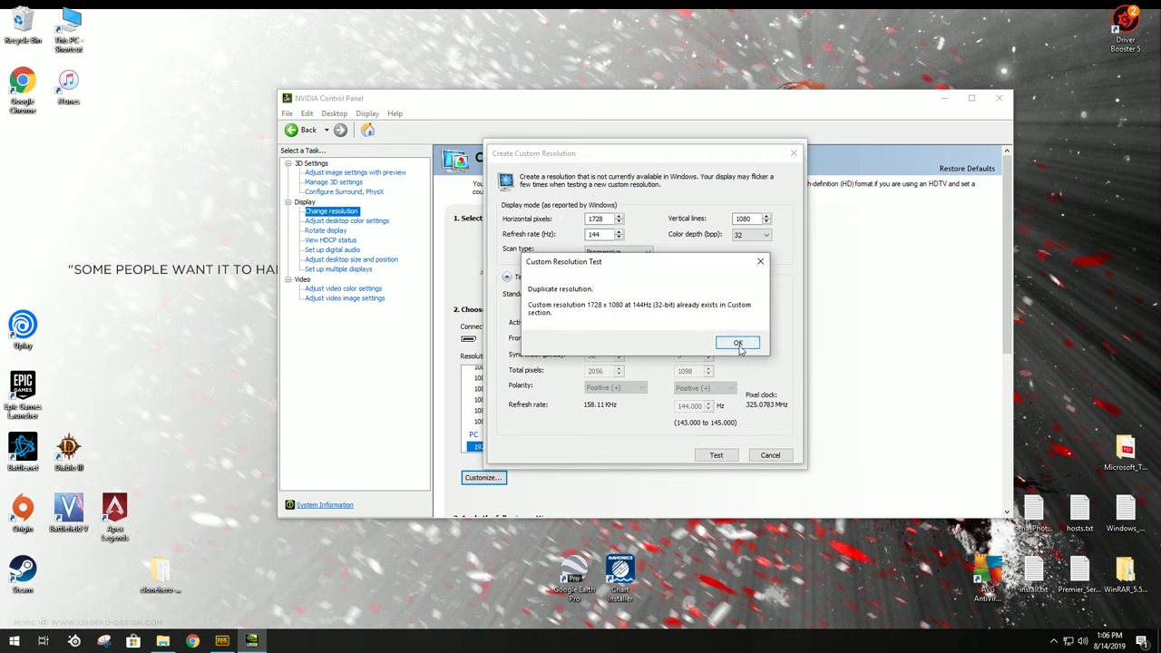
{"action": "left_click", "coordinate": [738, 346]}
{"action": "left_click", "coordinate": [769, 456]}
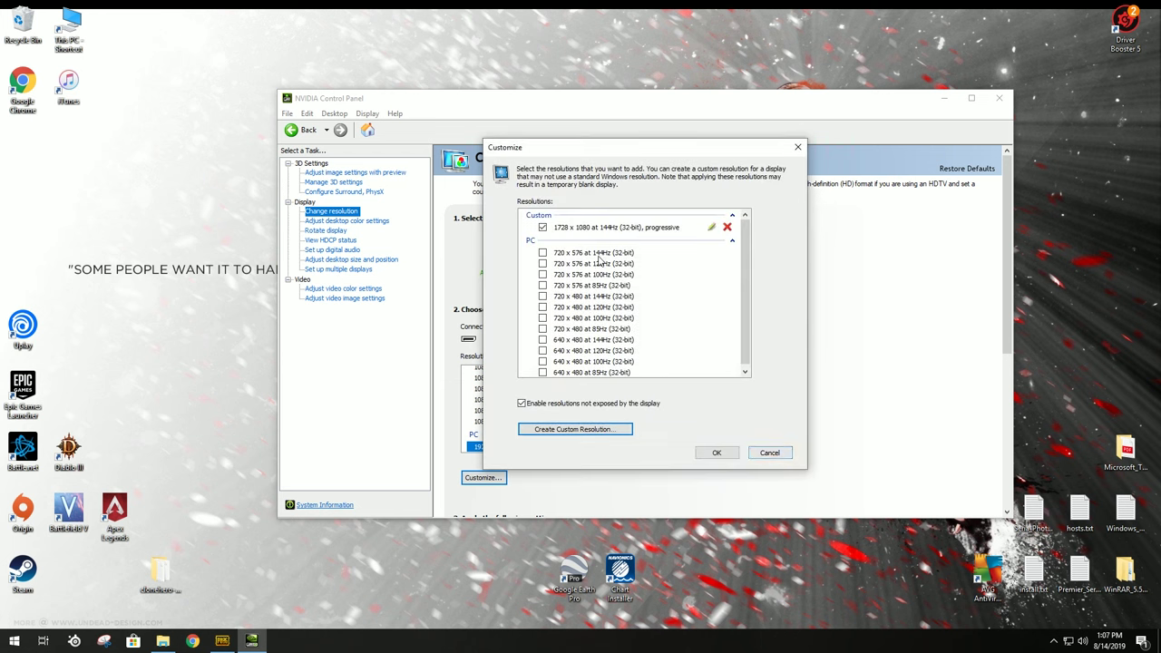
Select Custom 1728 × 1080 in the Resolution list, apply it, and keep the change.
{"action": "left_click", "coordinate": [541, 228]}
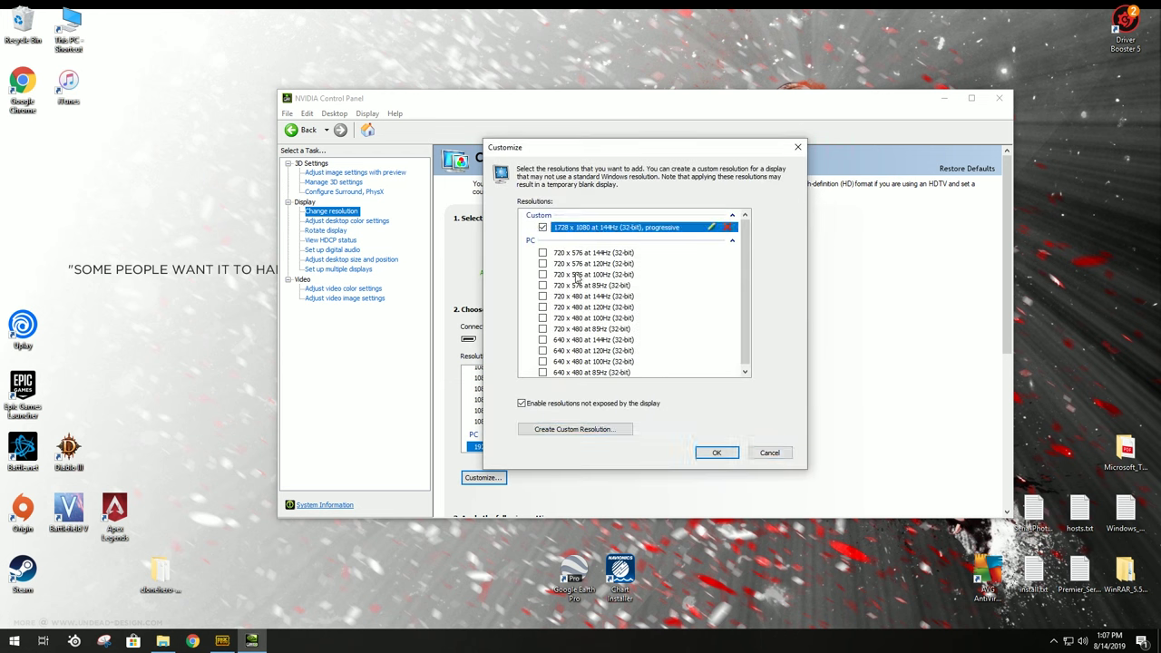
{"action": "left_click", "coordinate": [717, 454]}
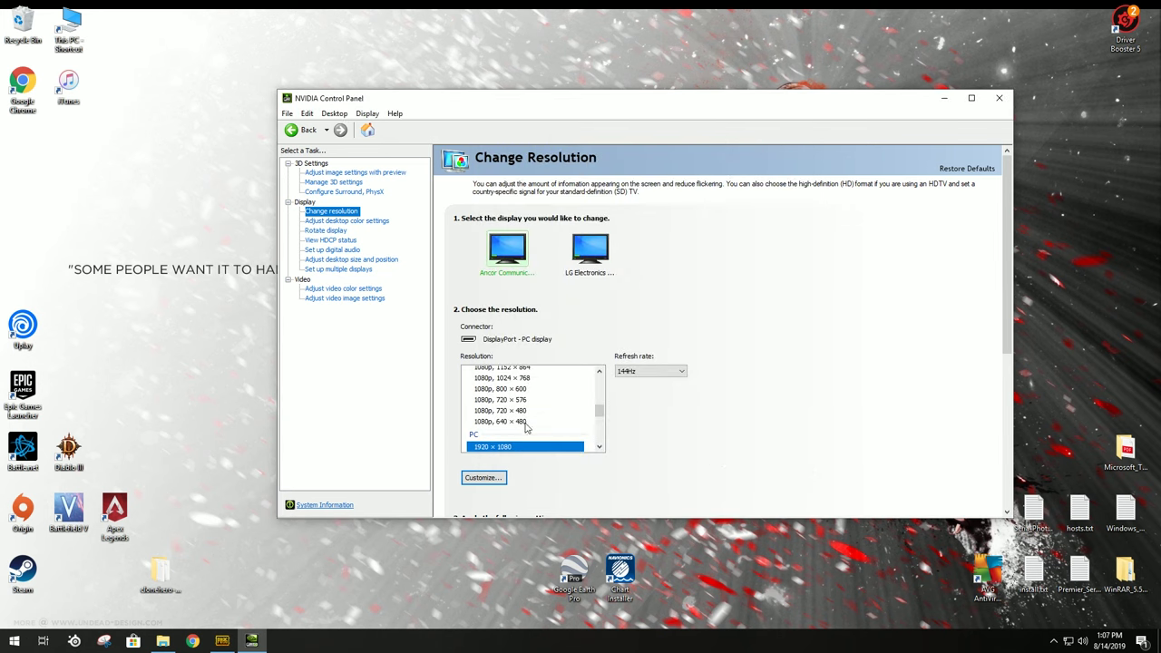
{"action": "left_click_drag", "start_coordinate": [600, 415], "coordinate": [599, 384]}
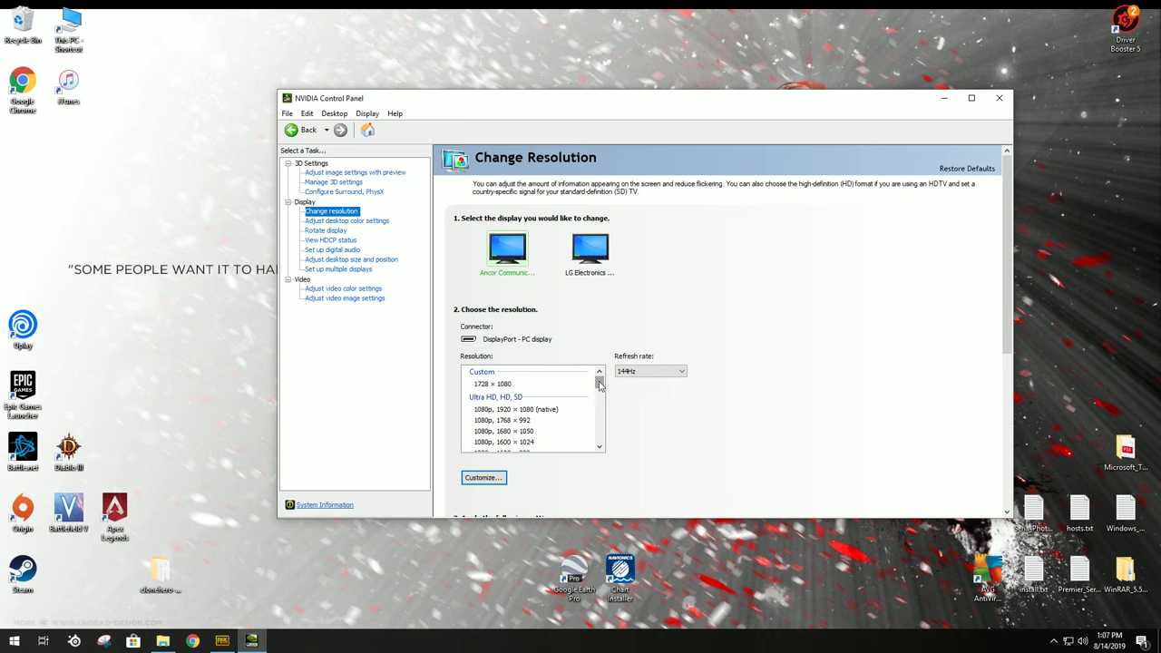
{"action": "left_click", "coordinate": [508, 384]}
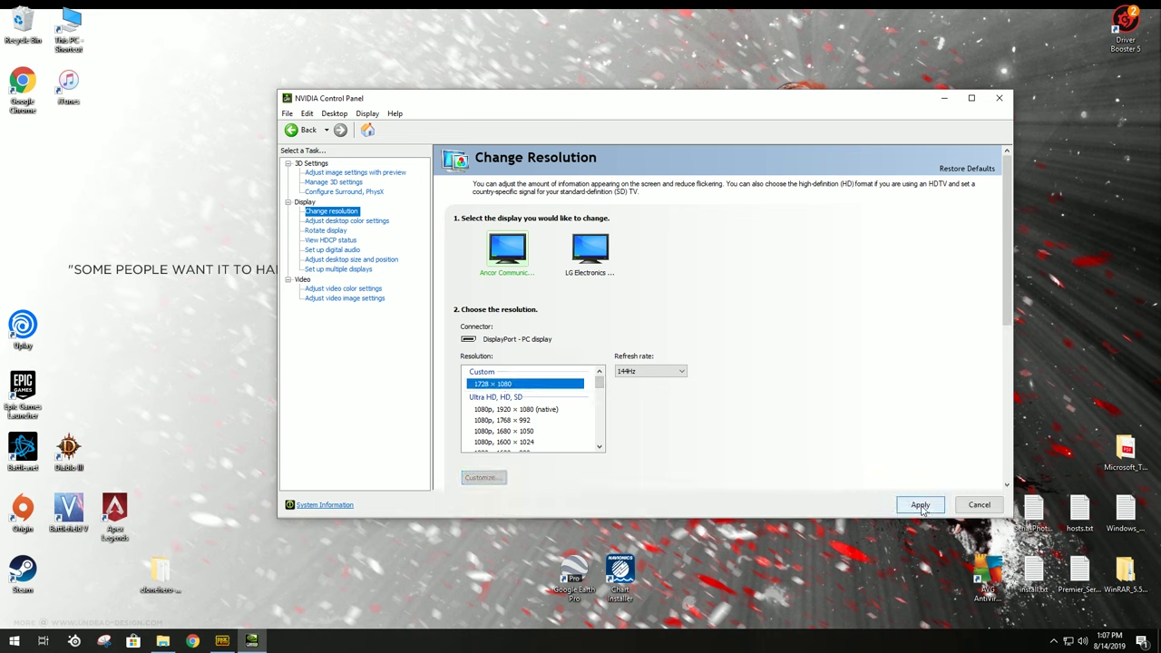
{"action": "left_click", "coordinate": [979, 505]}
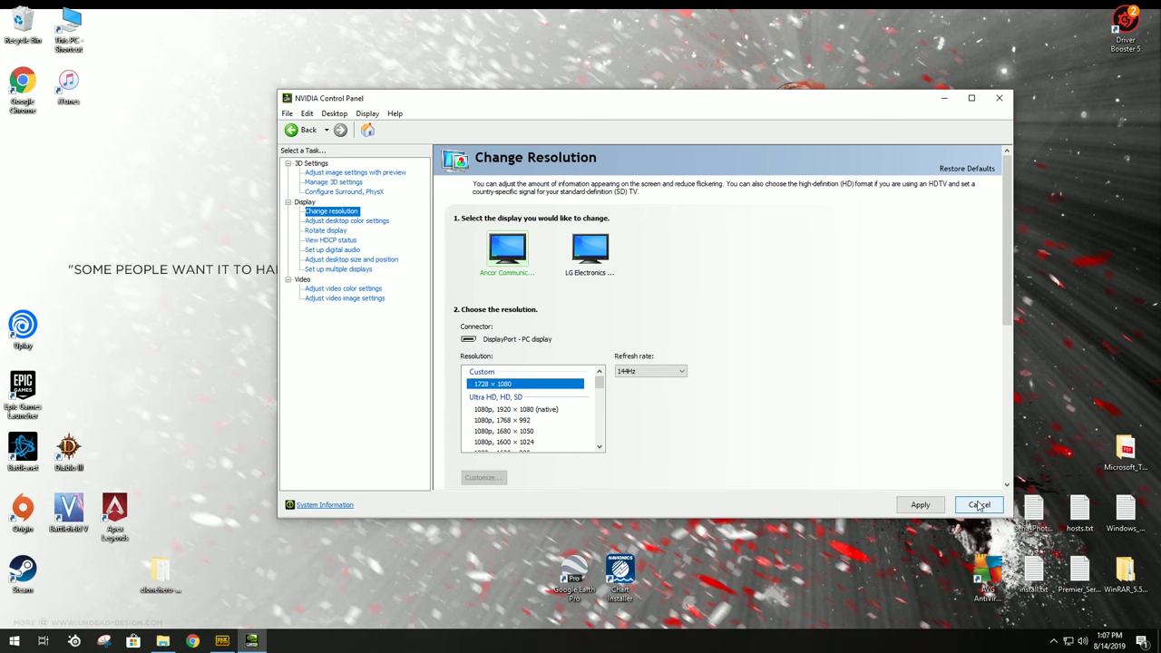
{"action": "left_click", "coordinate": [918, 505]}
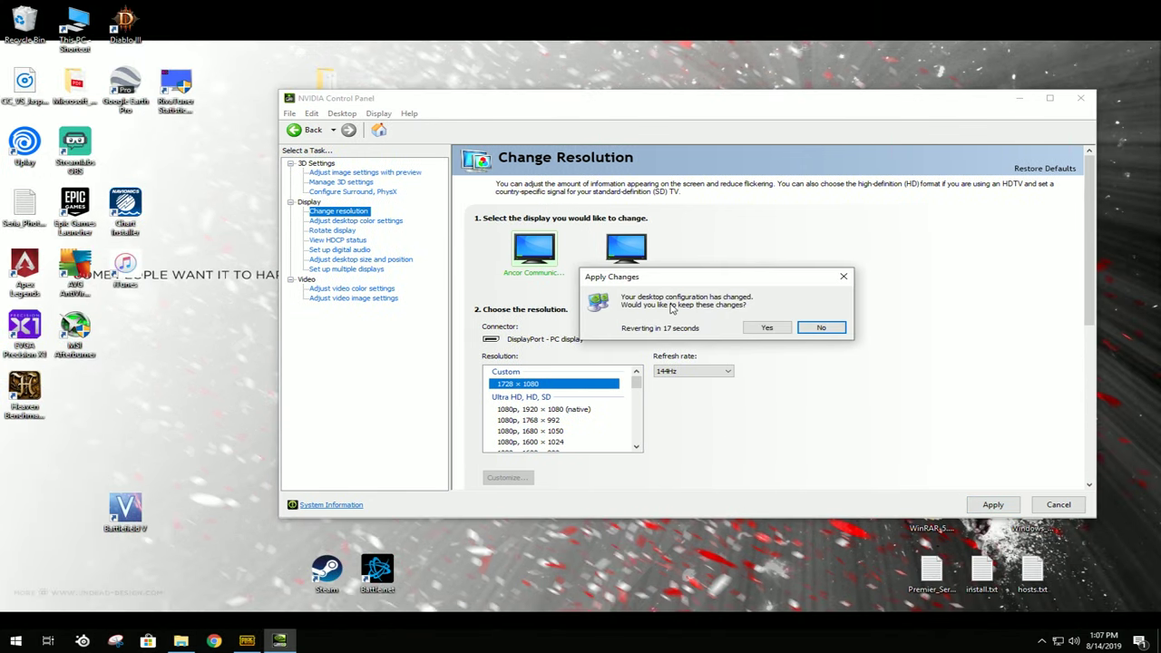
{"action": "left_click", "coordinate": [769, 328]}
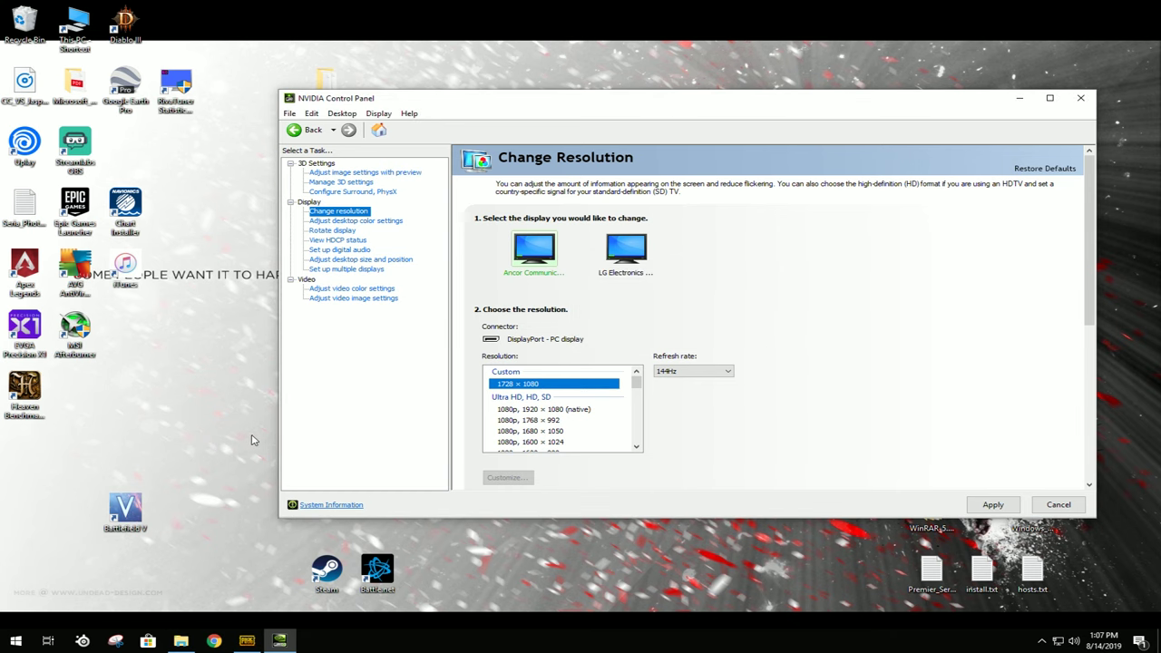
{"action": "right_click", "coordinate": [245, 427]}
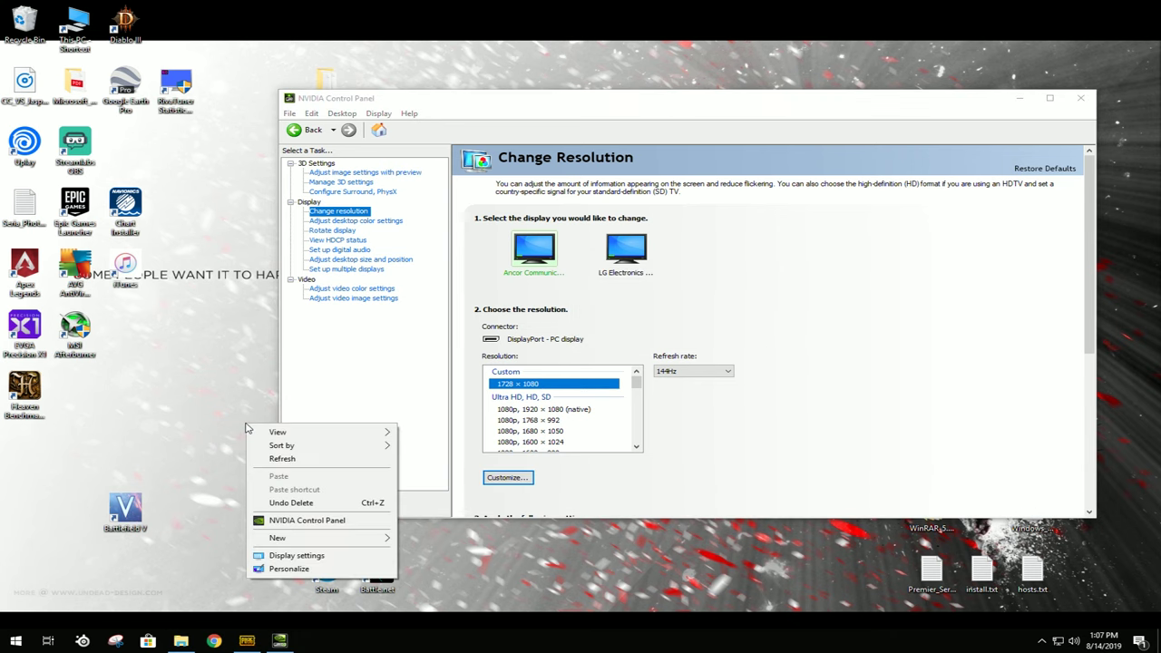
{"action": "left_click", "coordinate": [243, 399]}
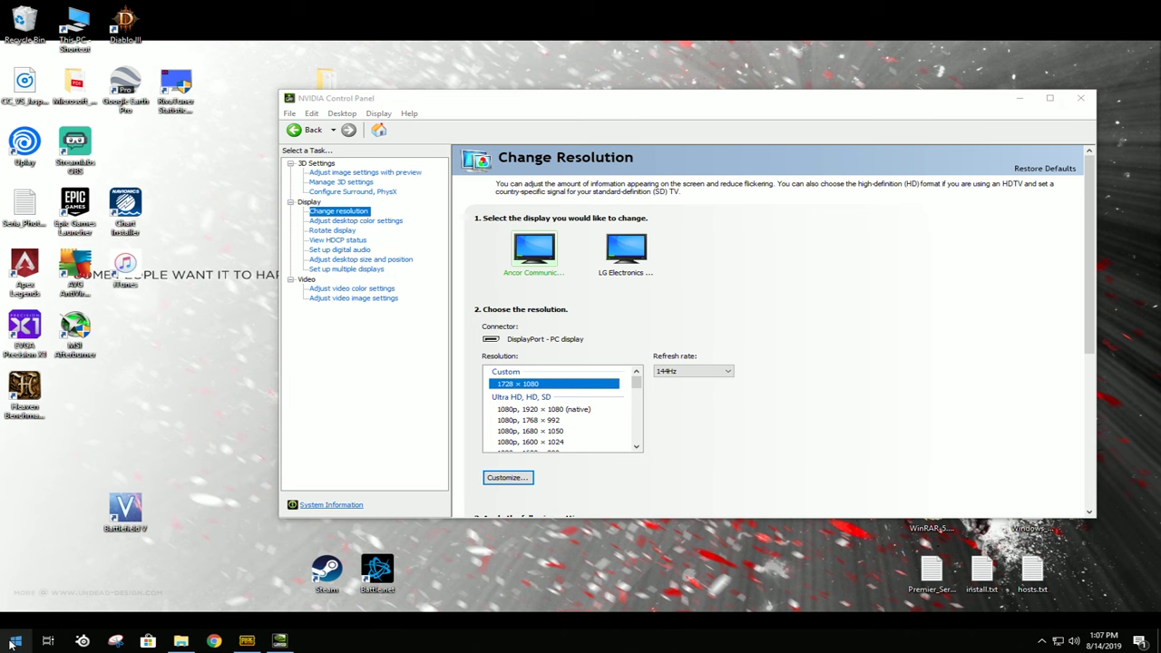
Search %appdata% from the Start menu to open the Roaming folder.
{"action": "left_click", "coordinate": [11, 642]}
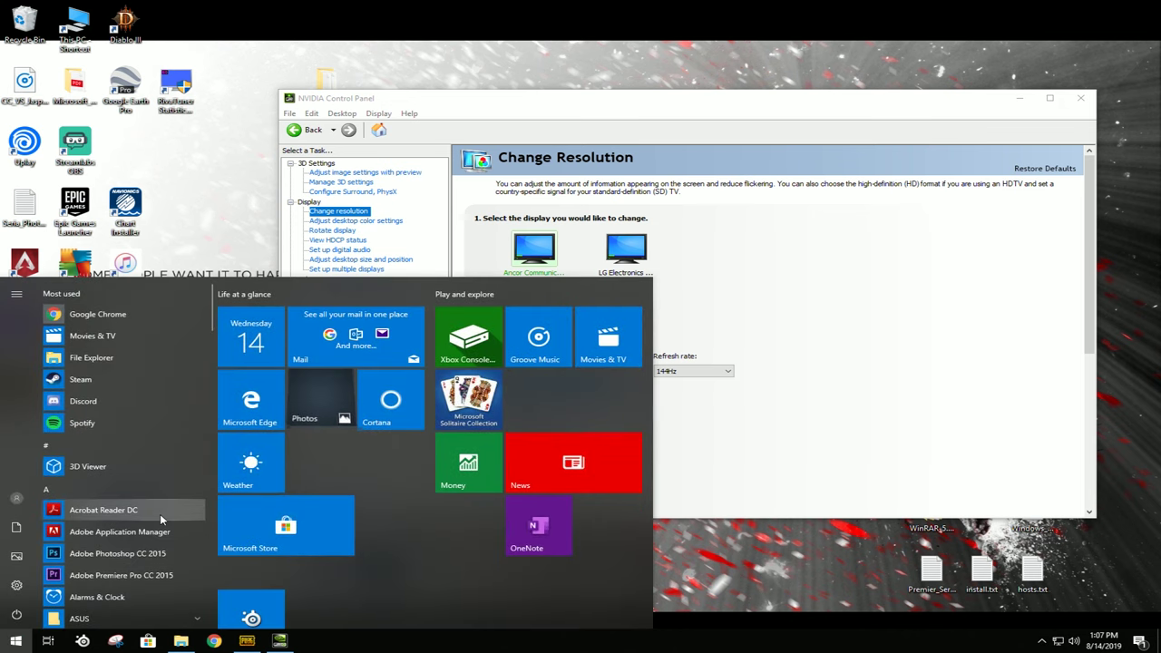
{"action": "type", "text": "%"}
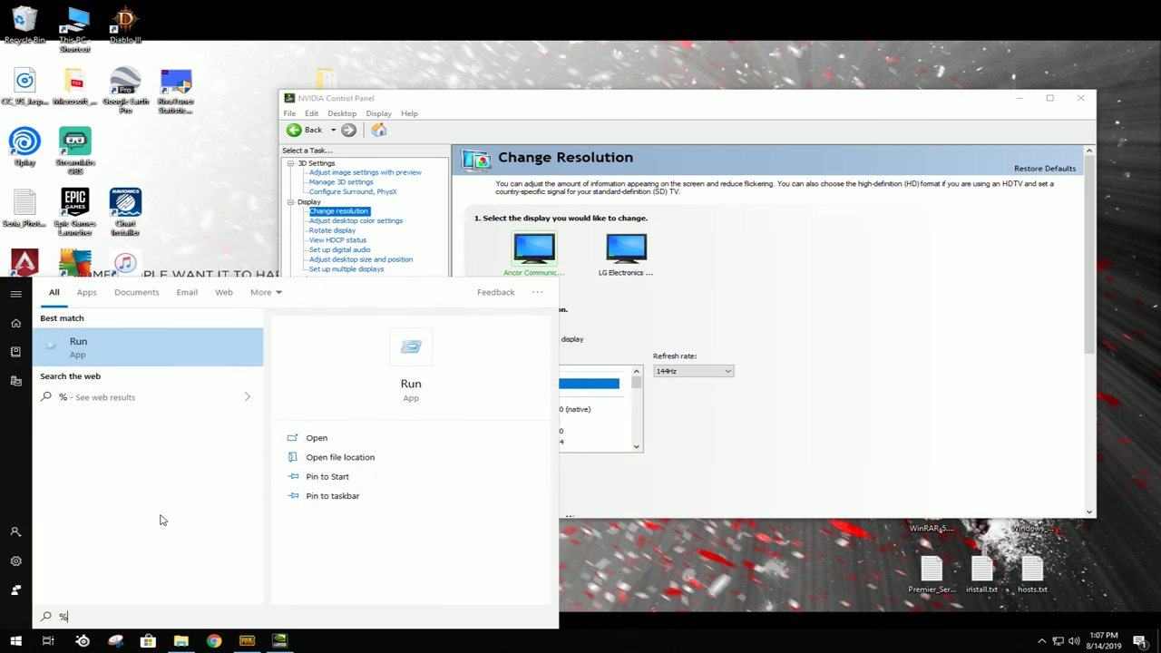
{"action": "type", "text": "appda"}
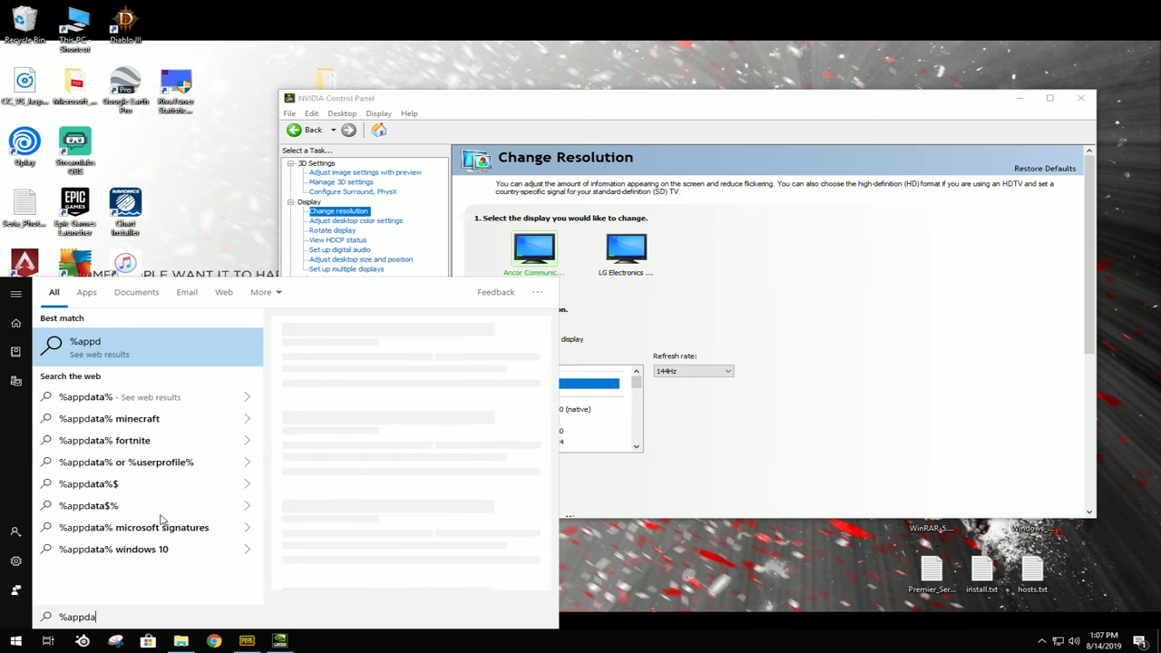
{"action": "type", "text": "ta%"}
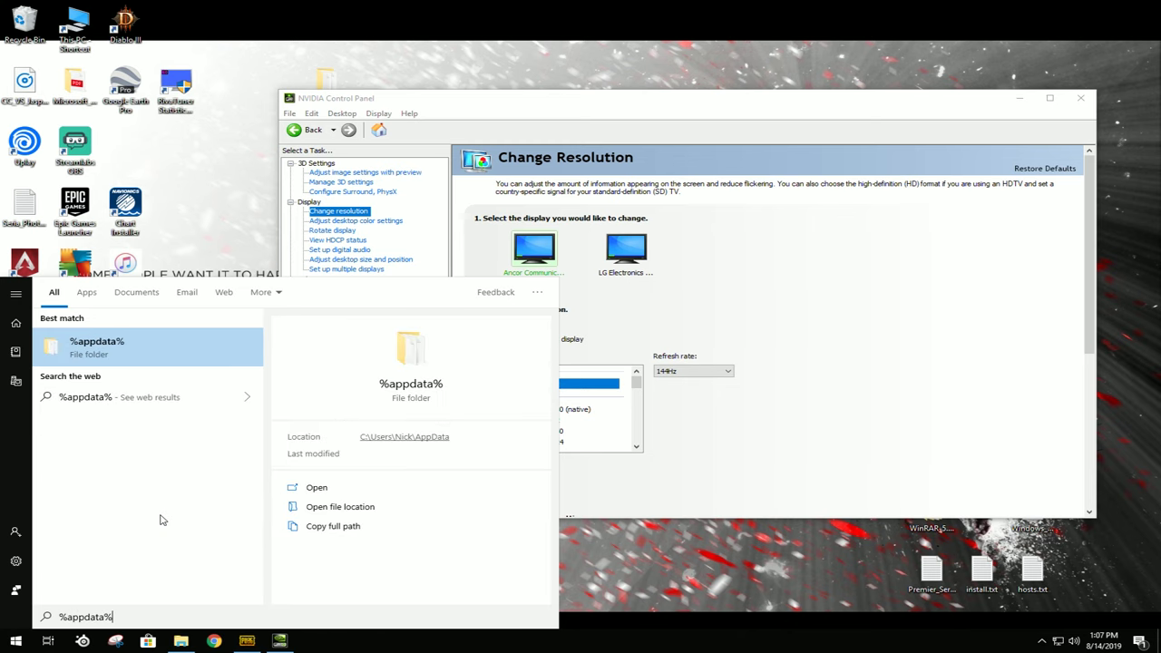
{"action": "key", "text": "Return"}
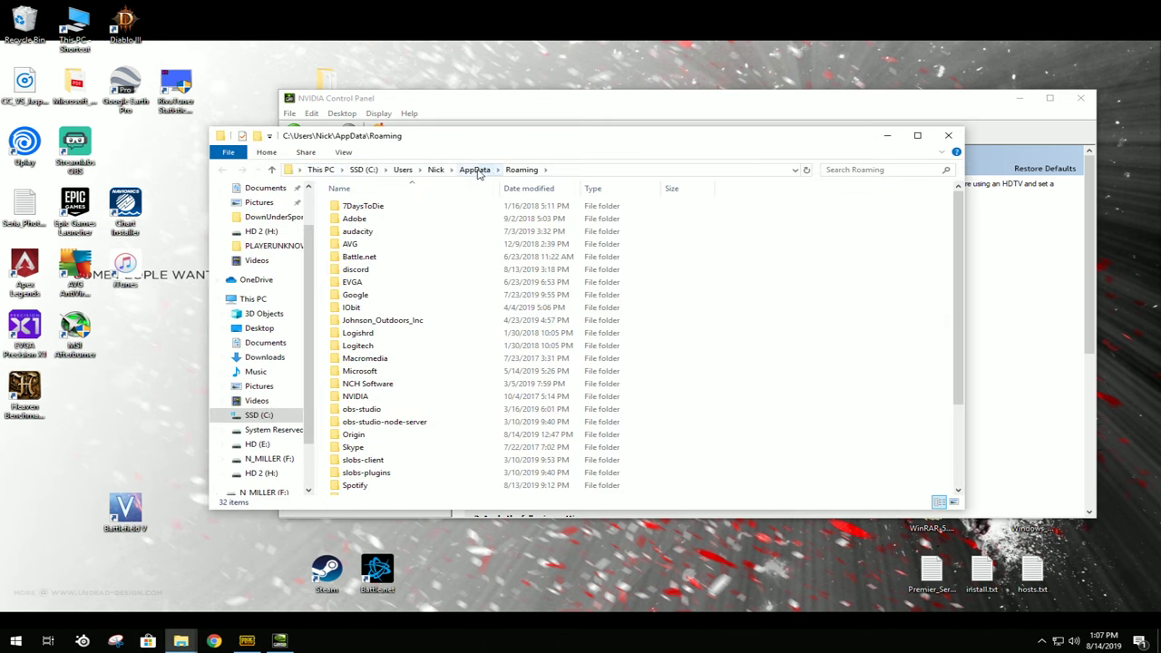
Navigate to Local\TslGame\Saved\Config\WindowsNoEditor and open GameUserSettings.ini in Notepad.
{"action": "left_click", "coordinate": [474, 171]}
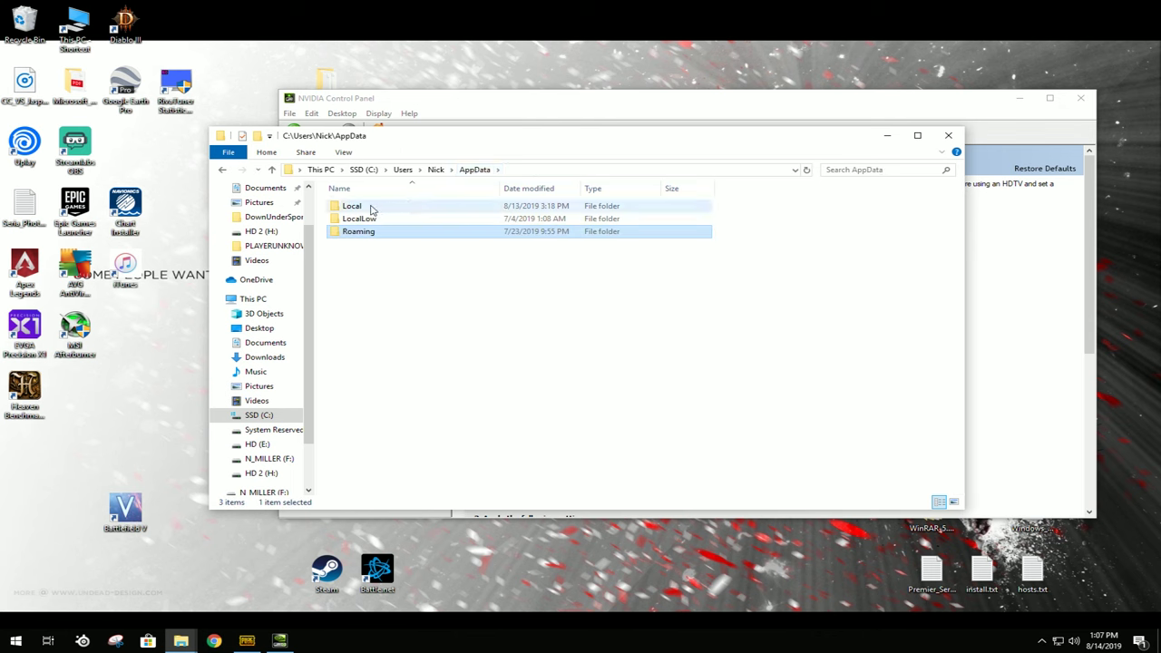
{"action": "left_click", "coordinate": [353, 207]}
{"action": "double_click", "coordinate": [353, 208]}
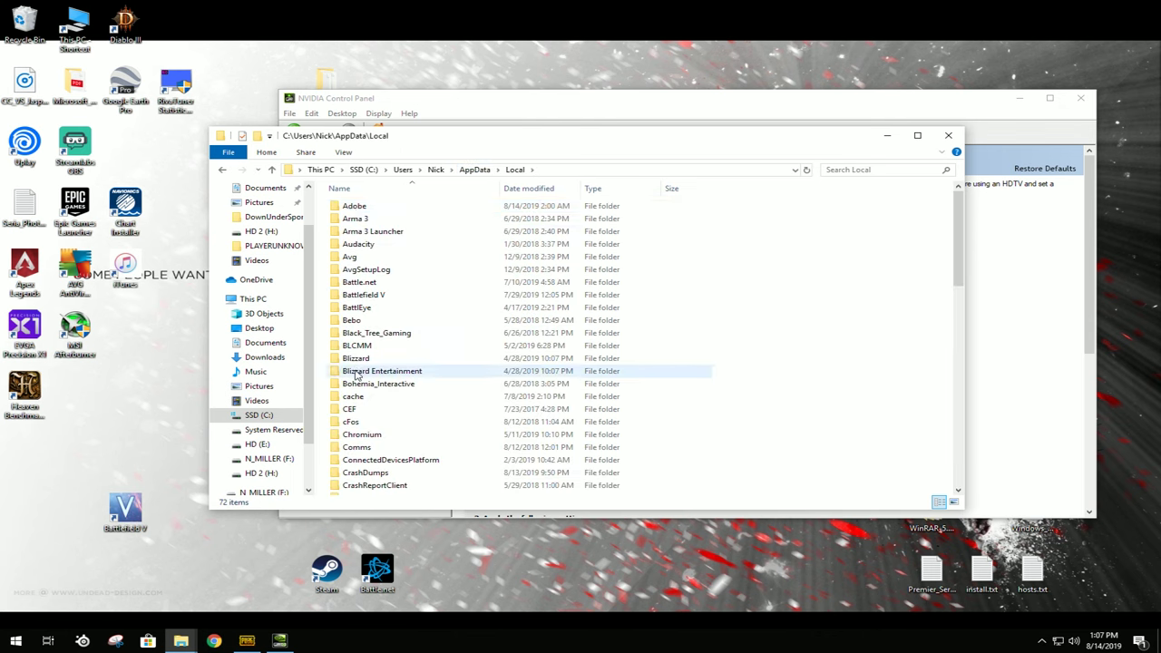
{"action": "scroll", "coordinate": [357, 381], "scroll_direction": "down", "scroll_amount": 1}
{"action": "scroll", "coordinate": [356, 381], "scroll_direction": "down", "scroll_amount": 13}
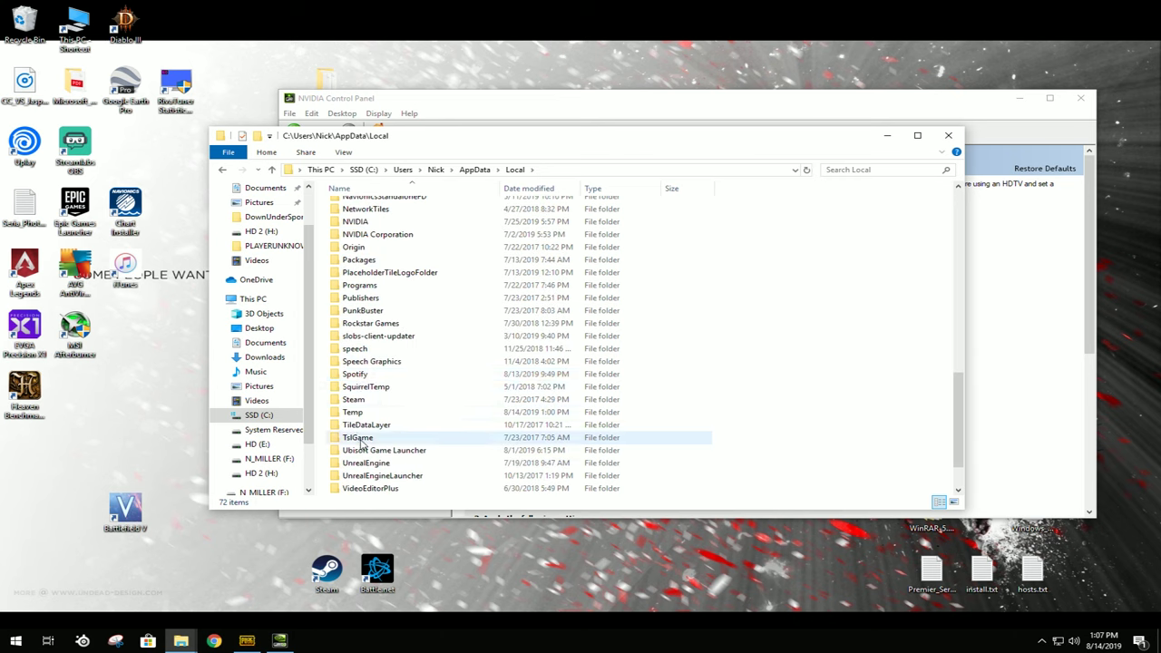
{"action": "double_click", "coordinate": [356, 438]}
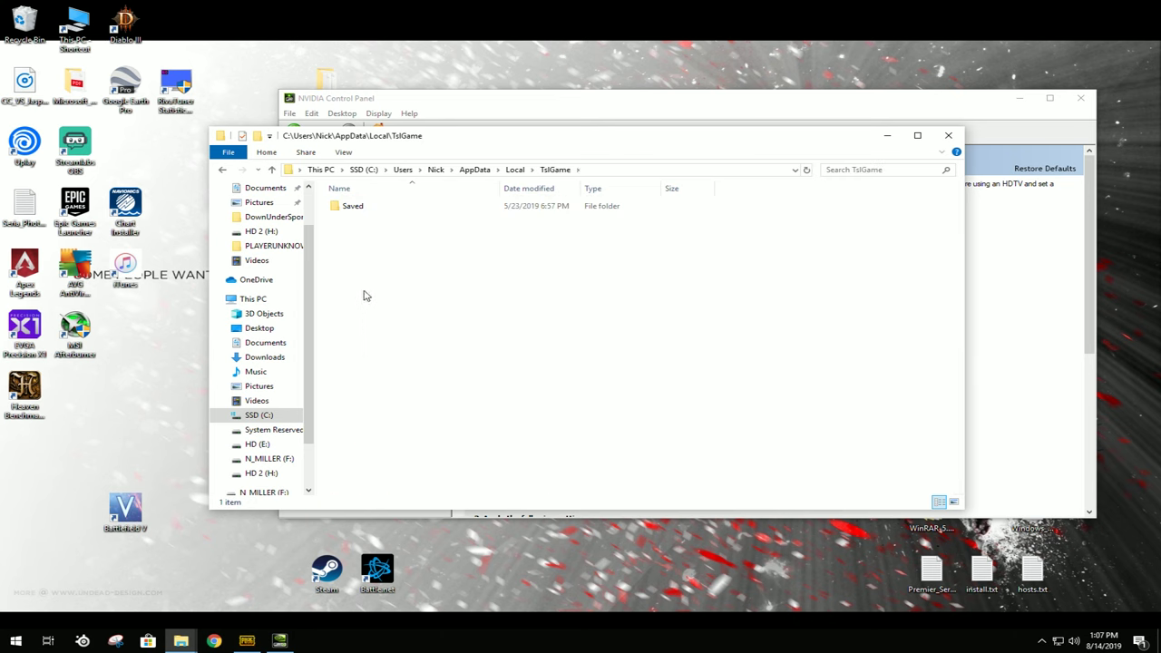
{"action": "double_click", "coordinate": [355, 207]}
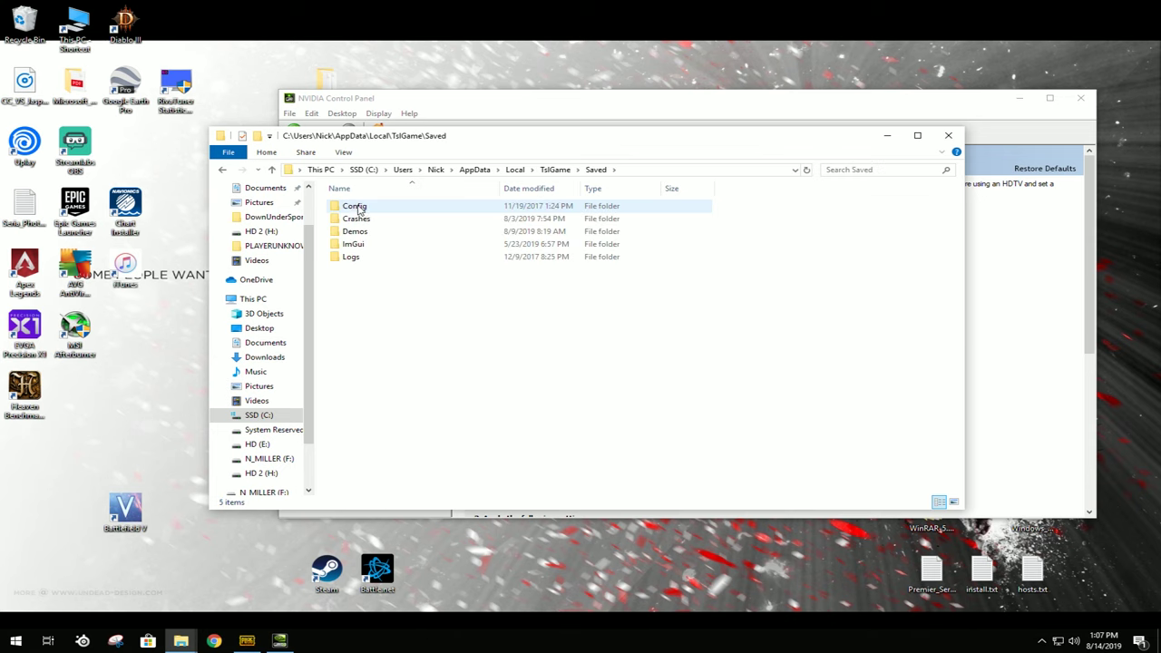
{"action": "double_click", "coordinate": [359, 207]}
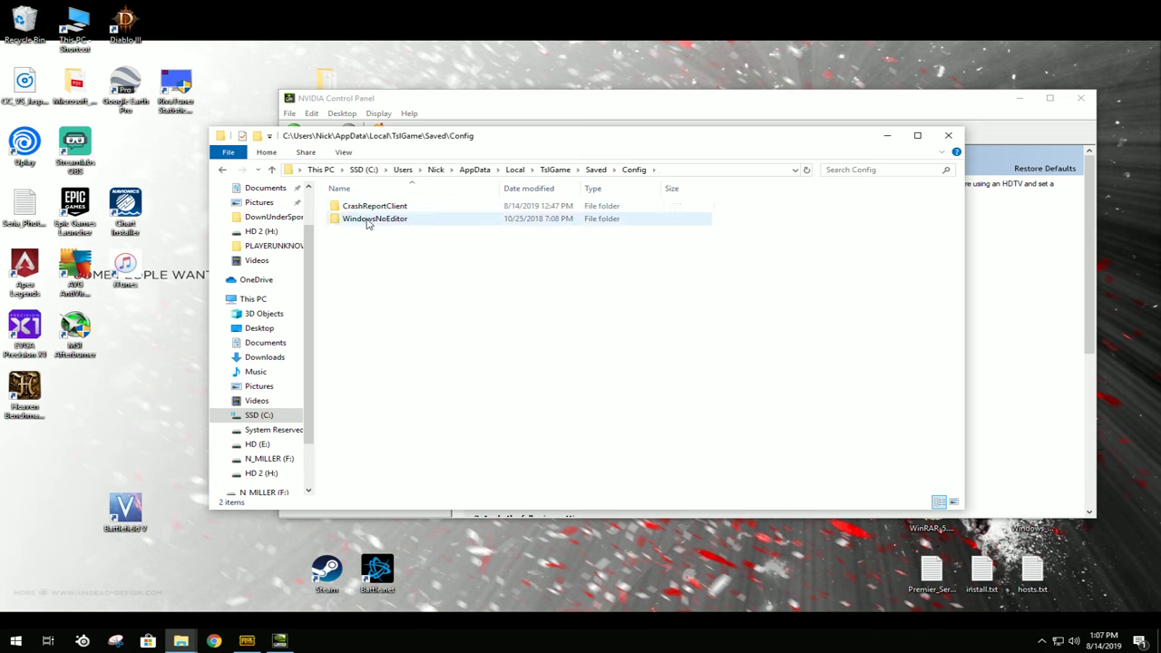
{"action": "double_click", "coordinate": [367, 219]}
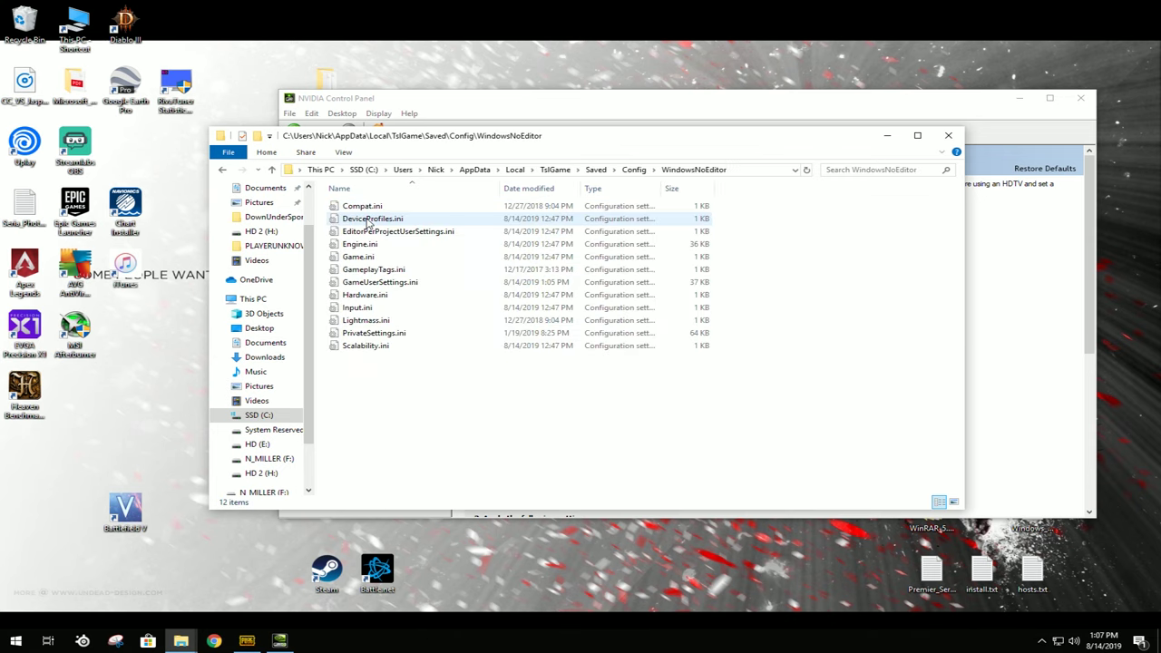
{"action": "right_click", "coordinate": [368, 287]}
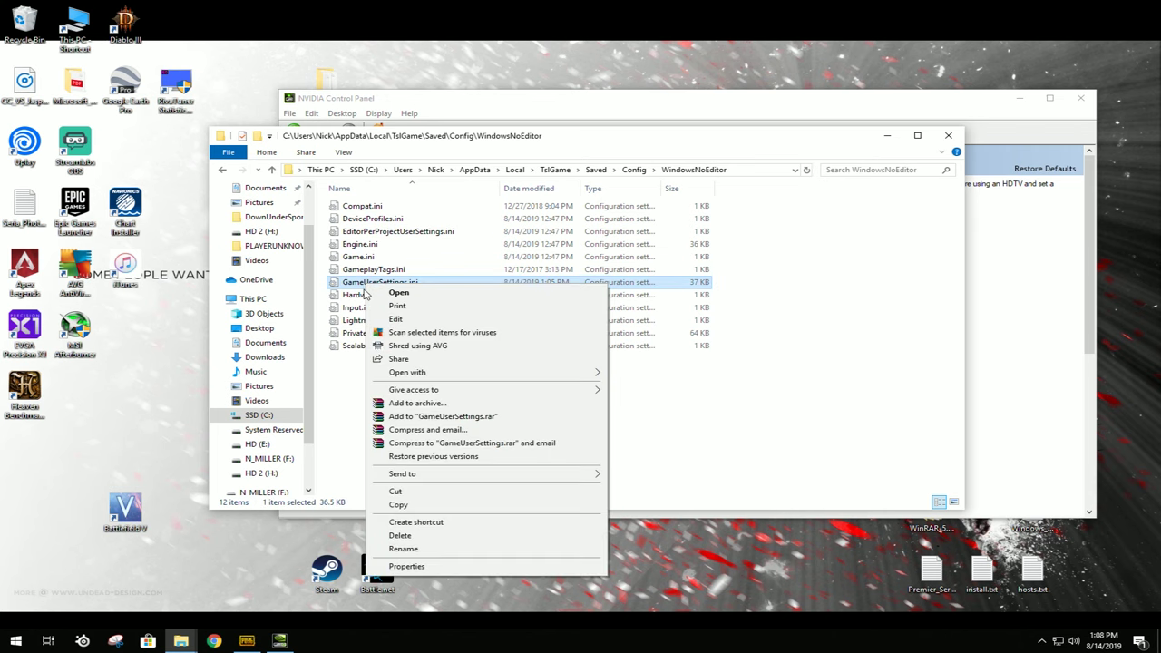
{"action": "left_click", "coordinate": [397, 319]}
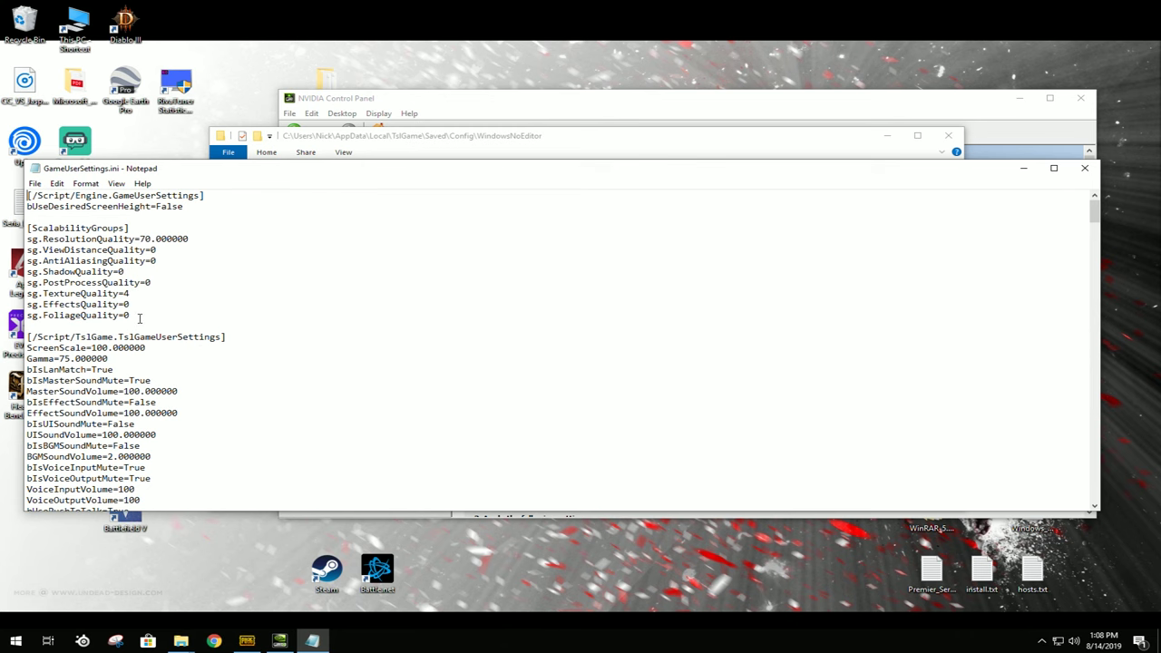
Check ResolutionSizeX=1728 and ResolutionSizeY=1080, save GameUserSettings.ini, and close Notepad.
{"action": "scroll", "coordinate": [139, 317], "scroll_direction": "down", "scroll_amount": 7}
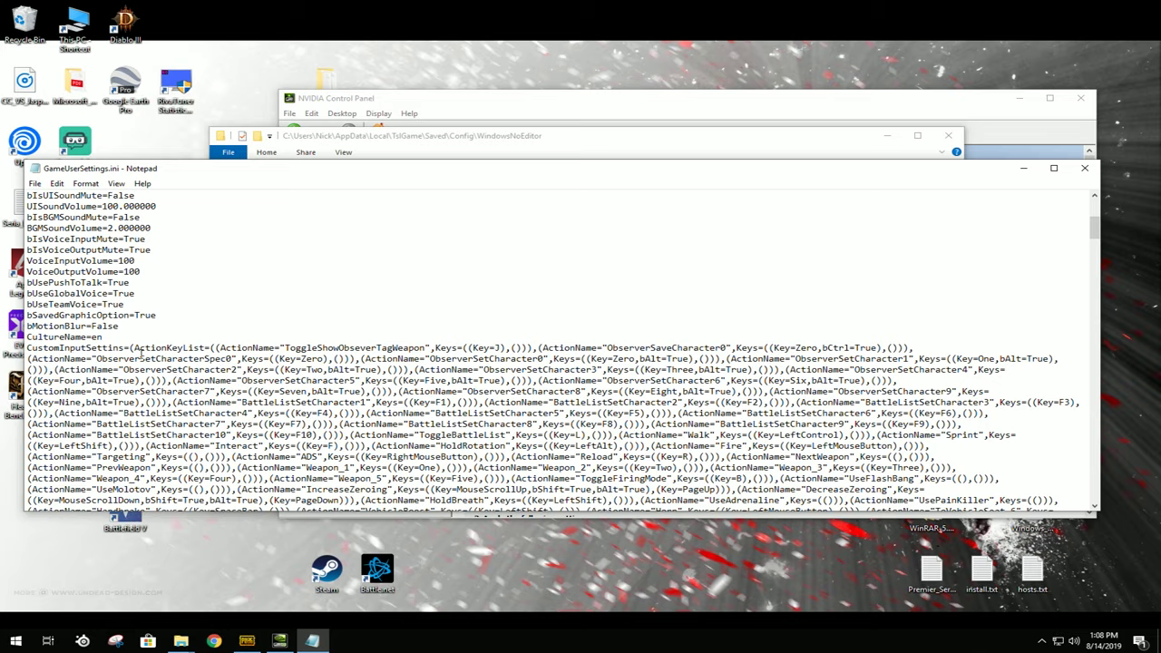
{"action": "scroll", "coordinate": [138, 350], "scroll_direction": "down", "scroll_amount": 10}
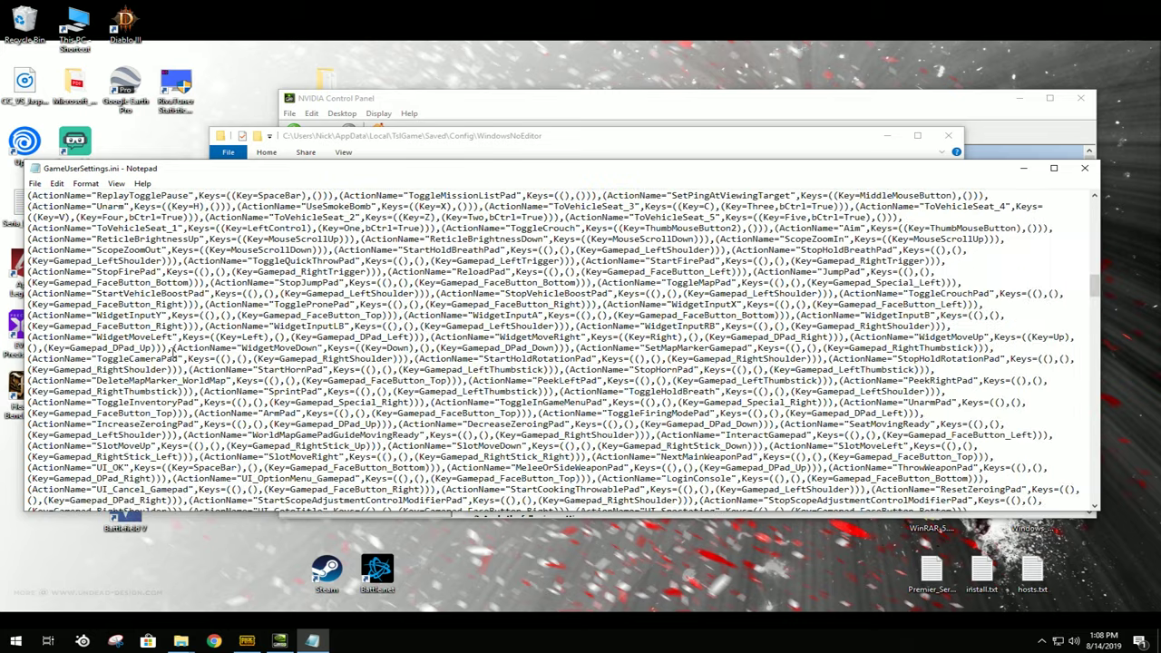
{"action": "scroll", "coordinate": [173, 350], "scroll_direction": "down", "scroll_amount": 10}
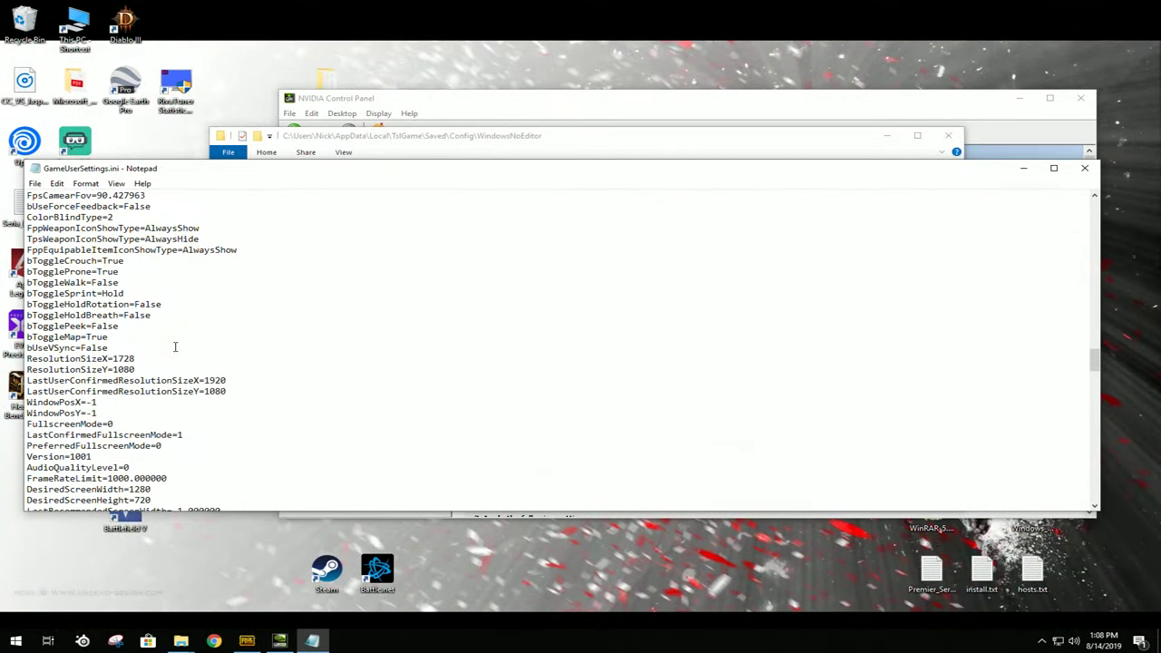
{"action": "scroll", "coordinate": [176, 346], "scroll_direction": "down", "scroll_amount": 2}
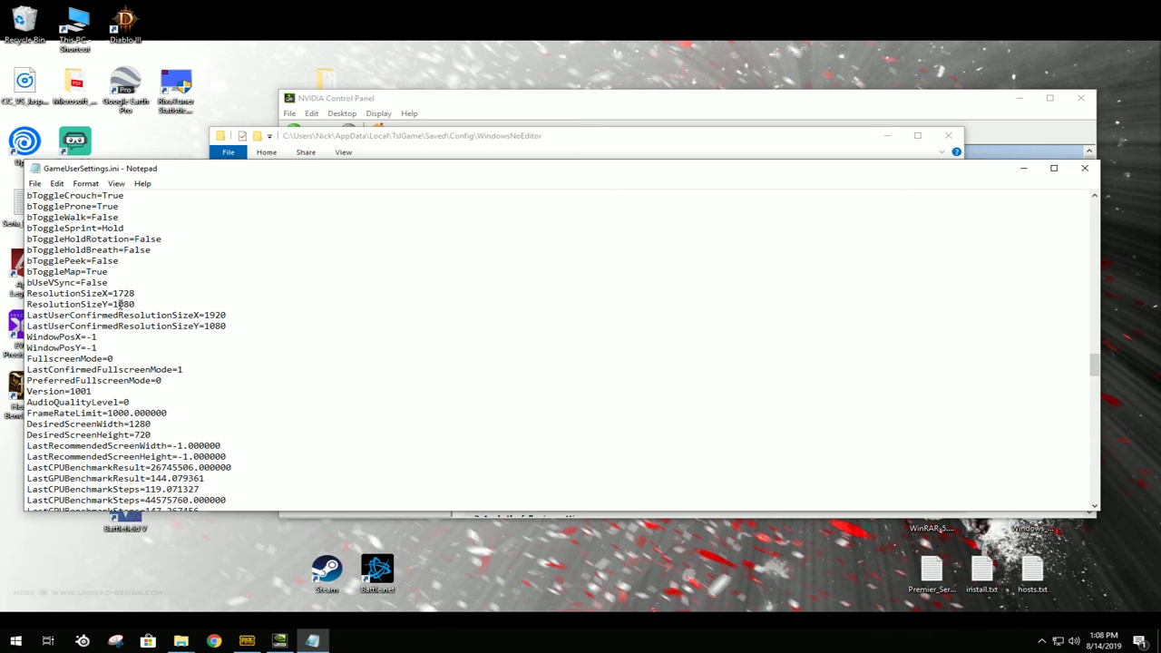
{"action": "left_click", "coordinate": [36, 186]}
{"action": "left_click", "coordinate": [56, 225]}
Close the settings file and its config folder window, then return to the running PUBG game.
{"action": "left_click", "coordinate": [1084, 170]}
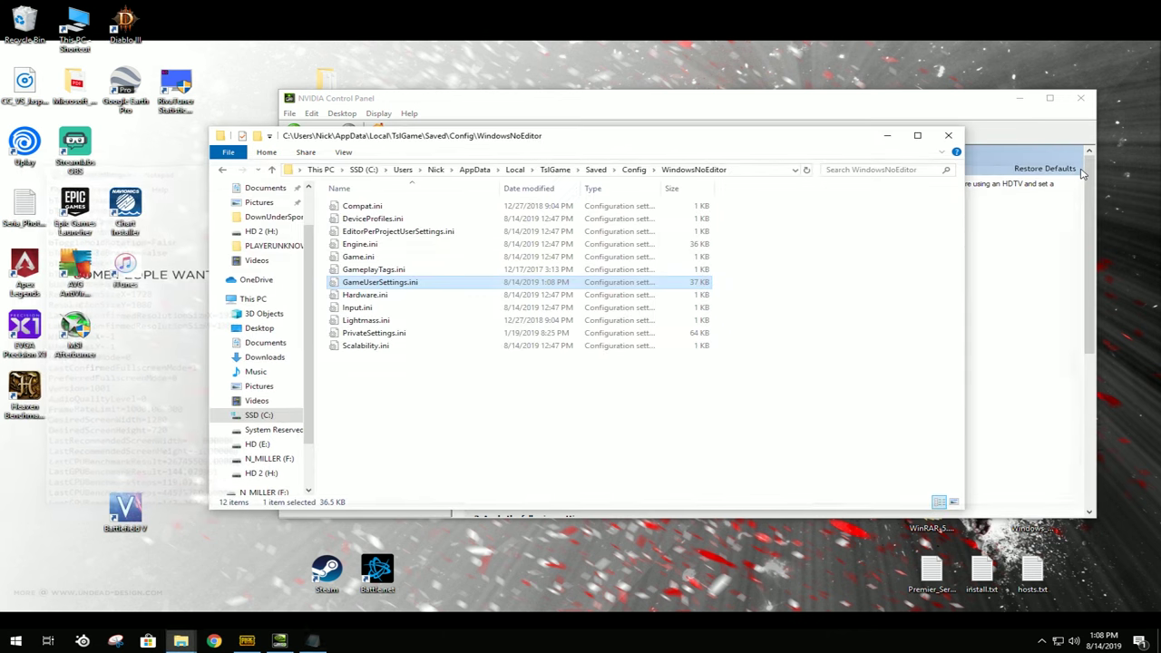
{"action": "left_click", "coordinate": [948, 135]}
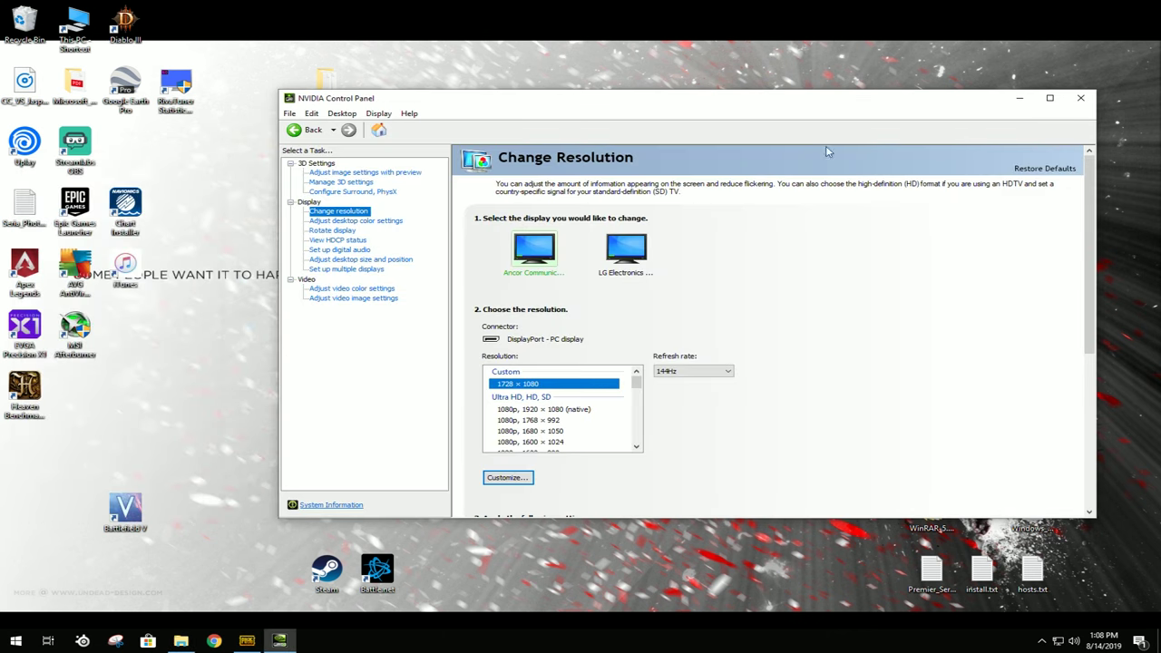
{"action": "left_click", "coordinate": [246, 641]}
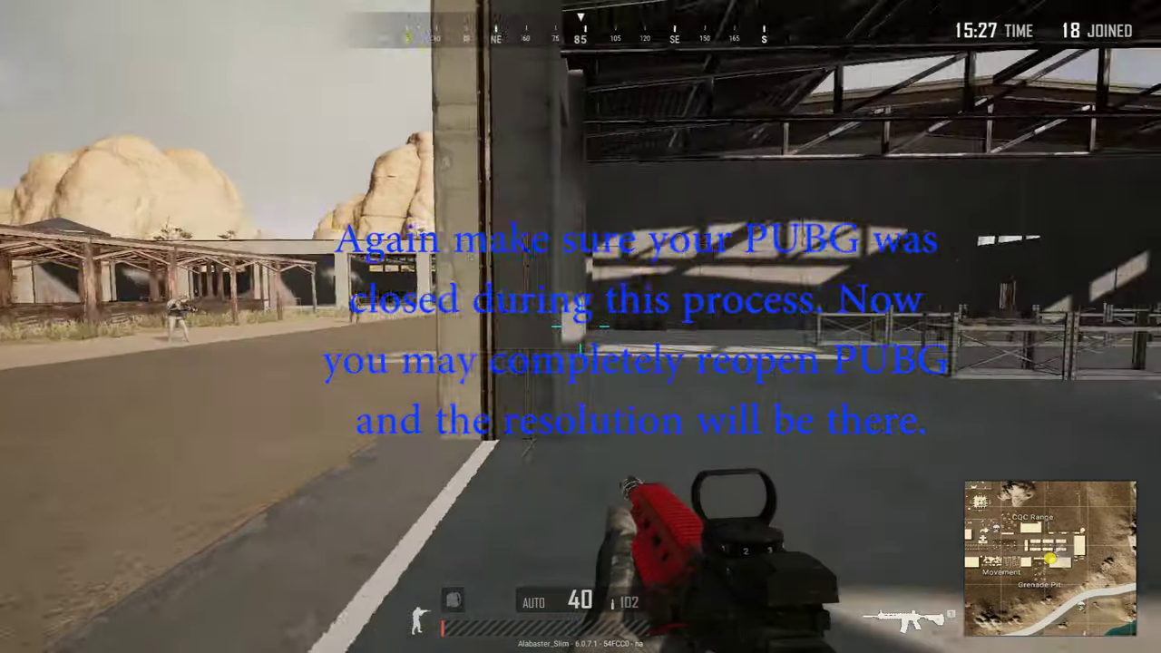
Check in PUBG's graphics settings that the resolution reads 1728 * 1080.
{"action": "key", "text": "Escape"}
{"action": "left_click", "coordinate": [113, 322]}
{"action": "key", "text": "Escape"}
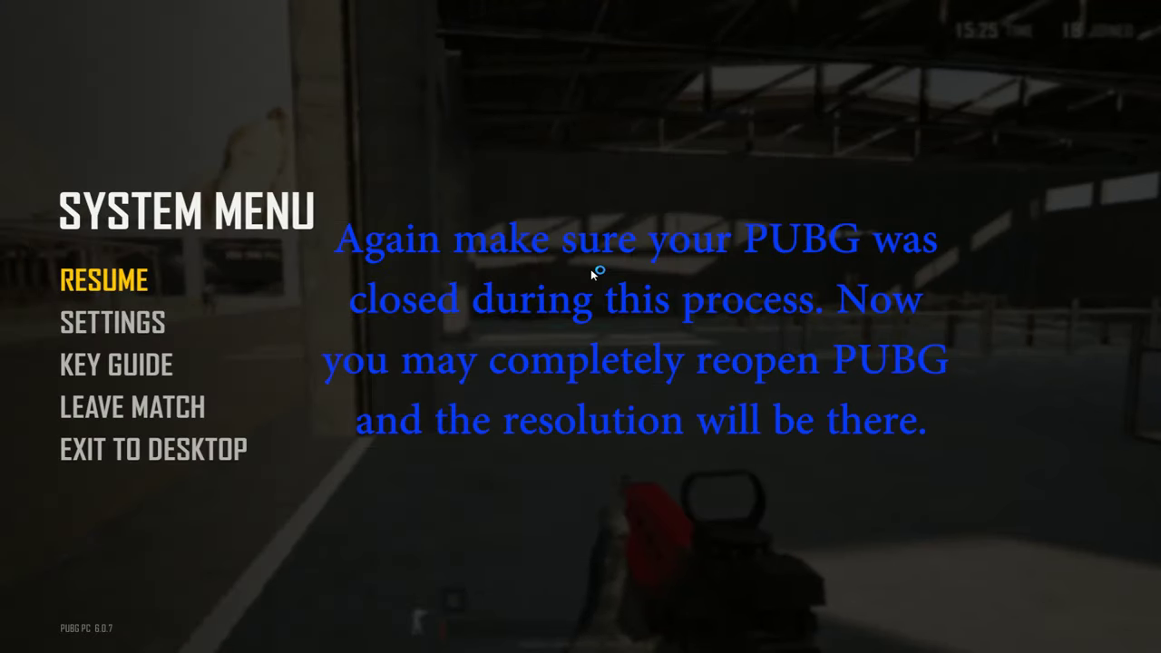
{"action": "key", "text": "Escape"}
{"action": "key", "text": "Escape"}
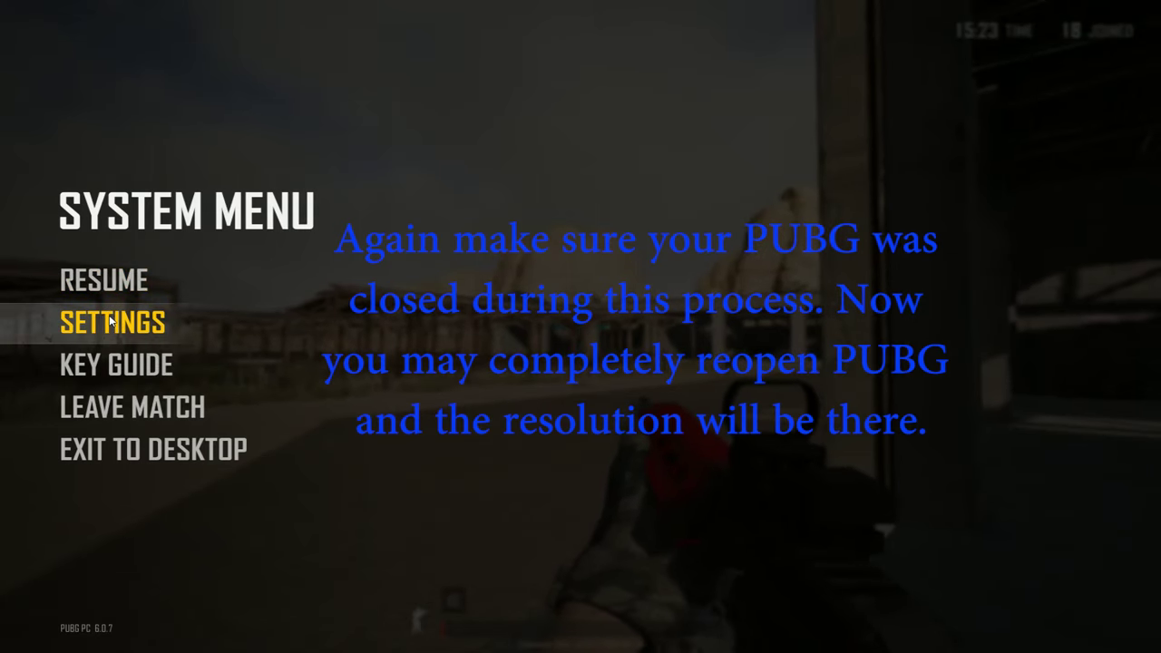
{"action": "left_click", "coordinate": [113, 319]}
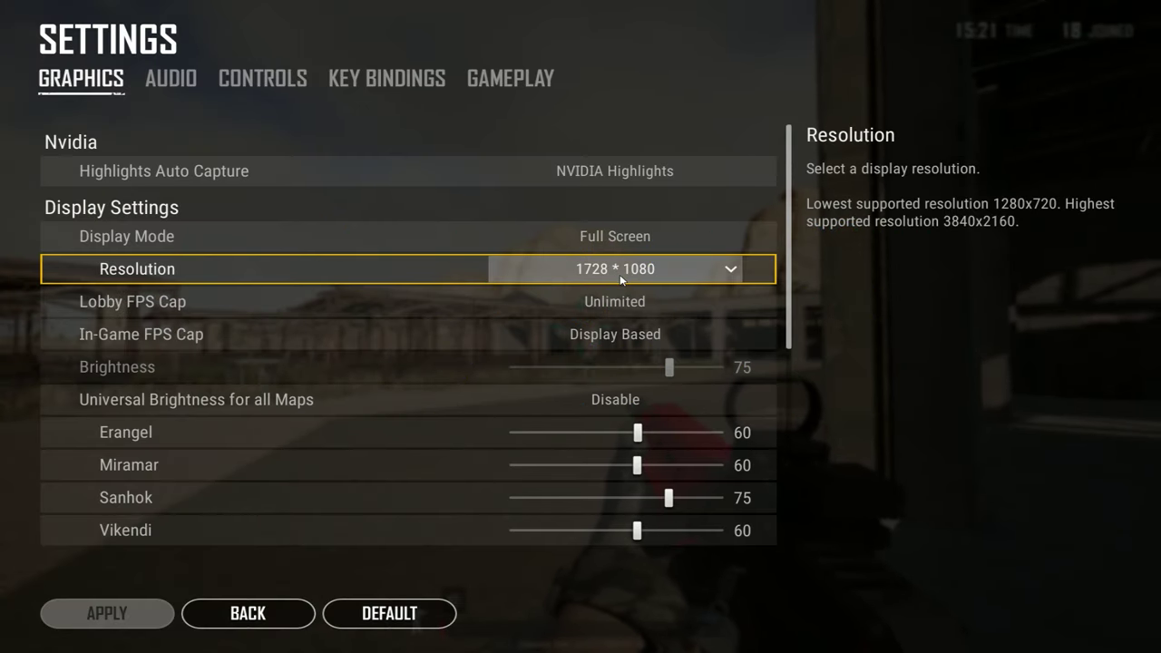
{"action": "key", "text": "Escape"}
{"action": "key", "text": "Escape"}
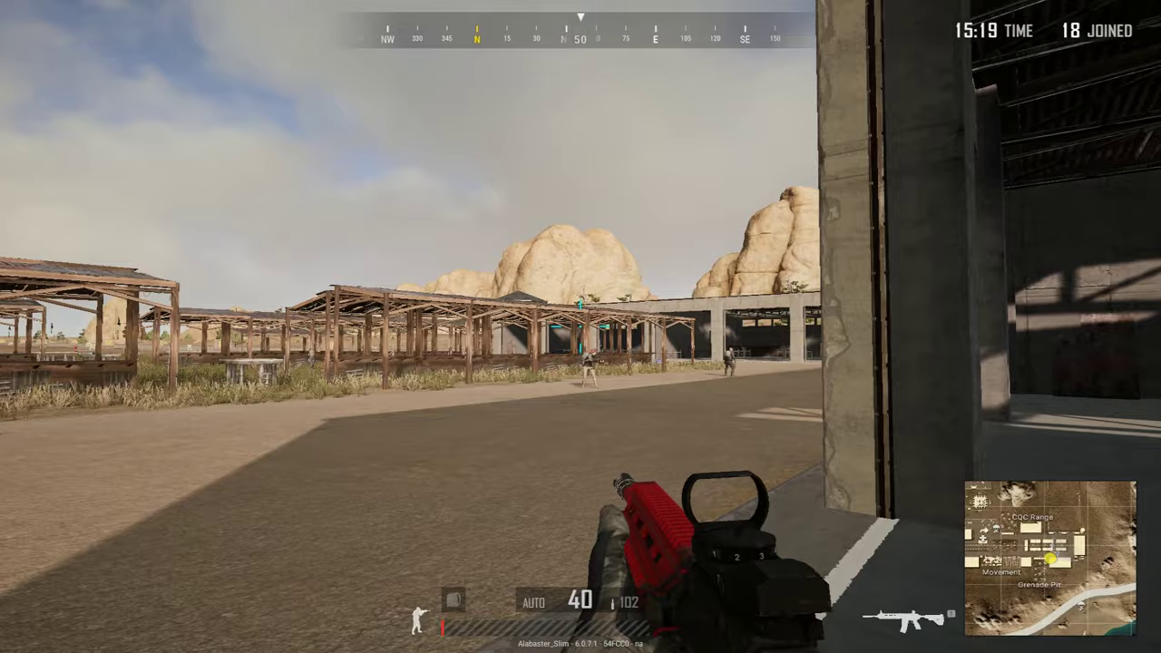
{"action": "key", "text": "Escape"}
{"action": "left_click", "coordinate": [233, 309]}
{"action": "left_click", "coordinate": [612, 271]}
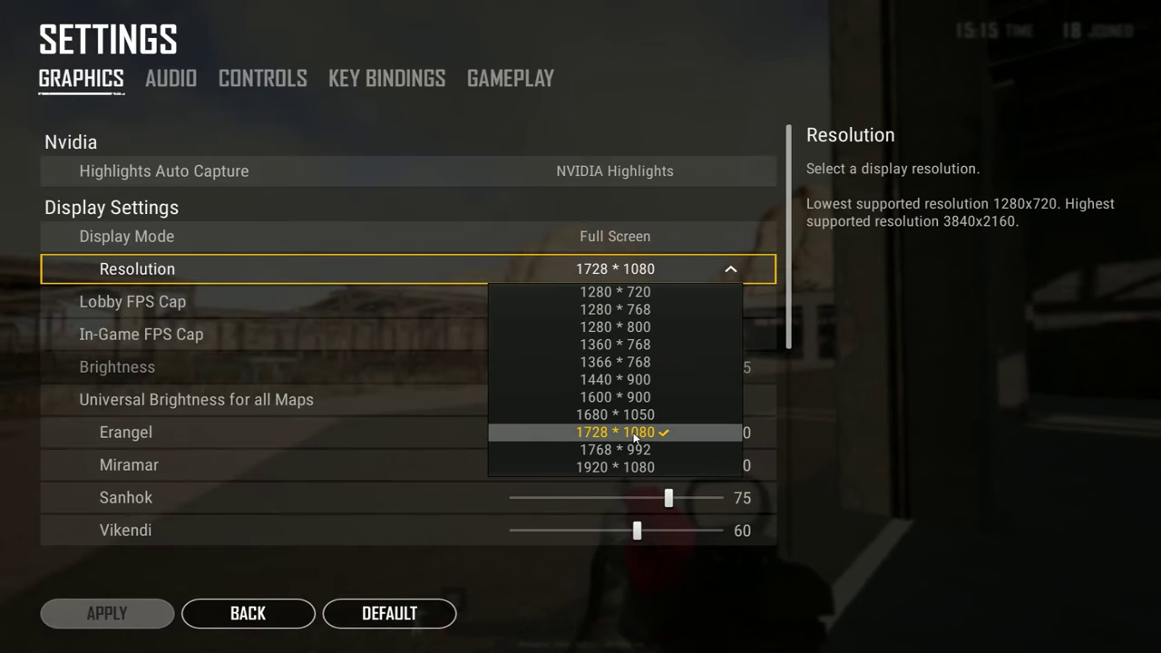
Exit PUBG to the desktop and confirm the exit so the game relaunches.
{"action": "key", "text": "Escape"}
{"action": "key", "text": "Escape"}
{"action": "left_click", "coordinate": [161, 449]}
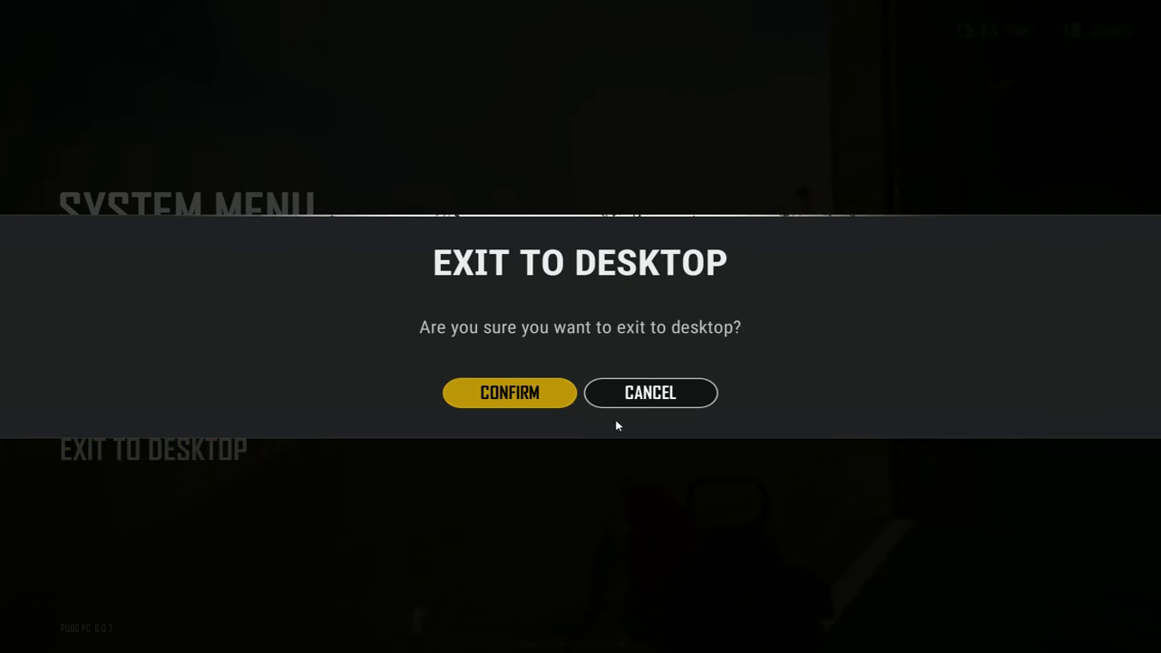
{"action": "left_click", "coordinate": [590, 396]}
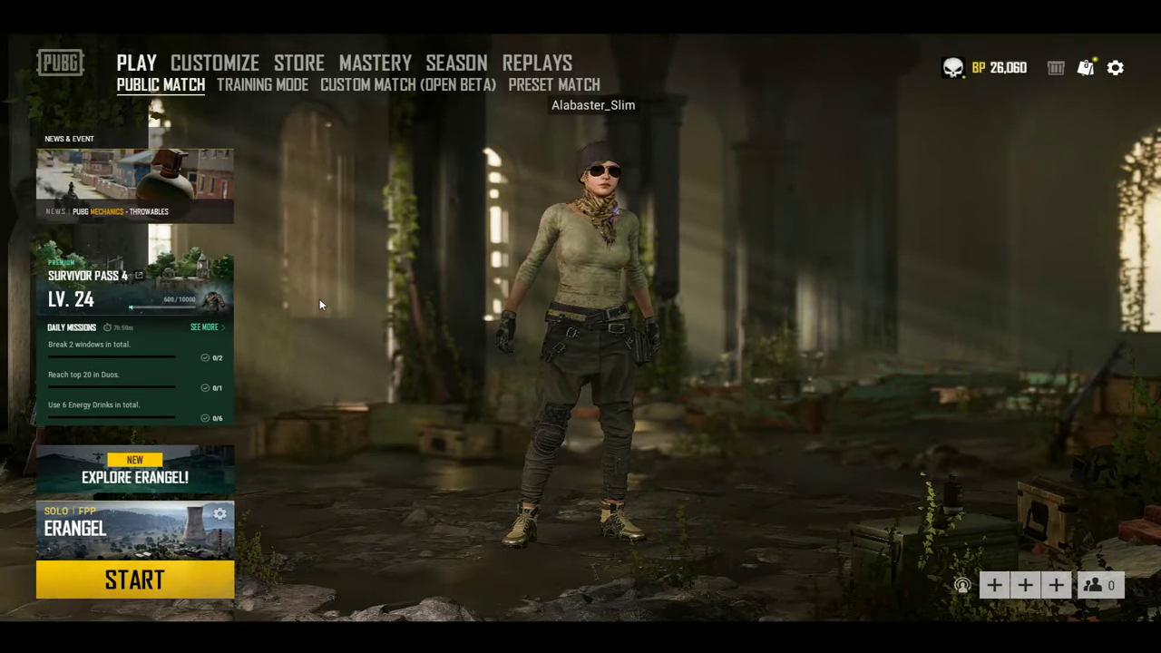
In the relaunched lobby, confirm the resolution list still shows 1728 * 1080, then switch to the desktop.
{"action": "key", "text": "super"}
{"action": "left_click", "coordinate": [821, 160]}
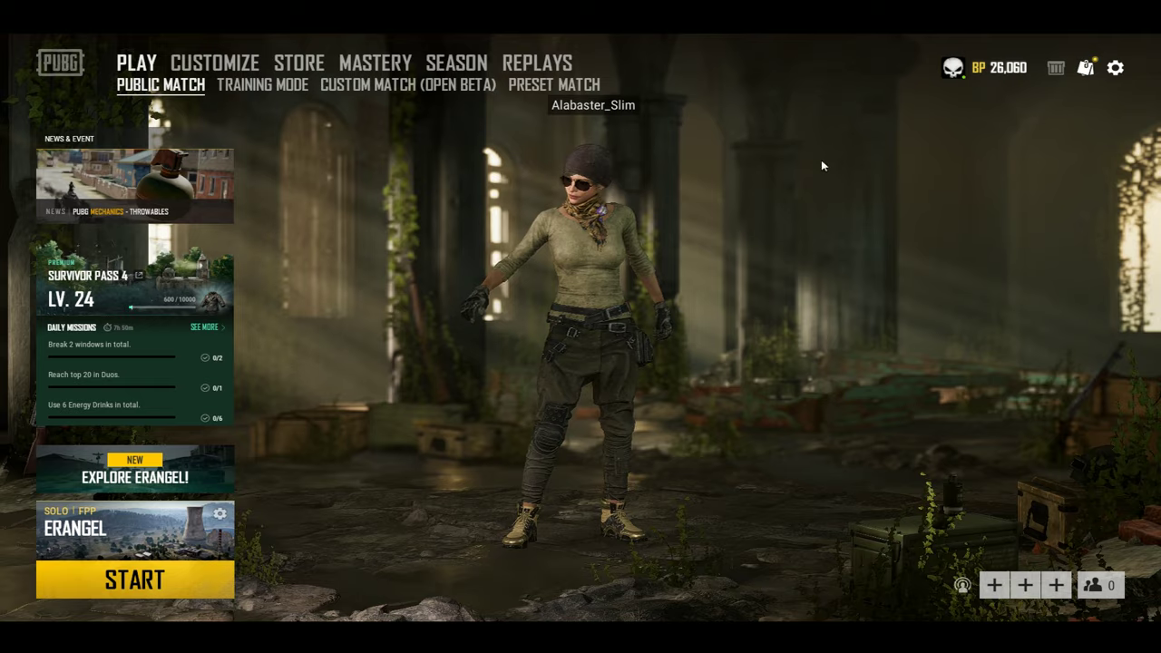
{"action": "key", "text": "Escape"}
{"action": "left_click", "coordinate": [105, 321]}
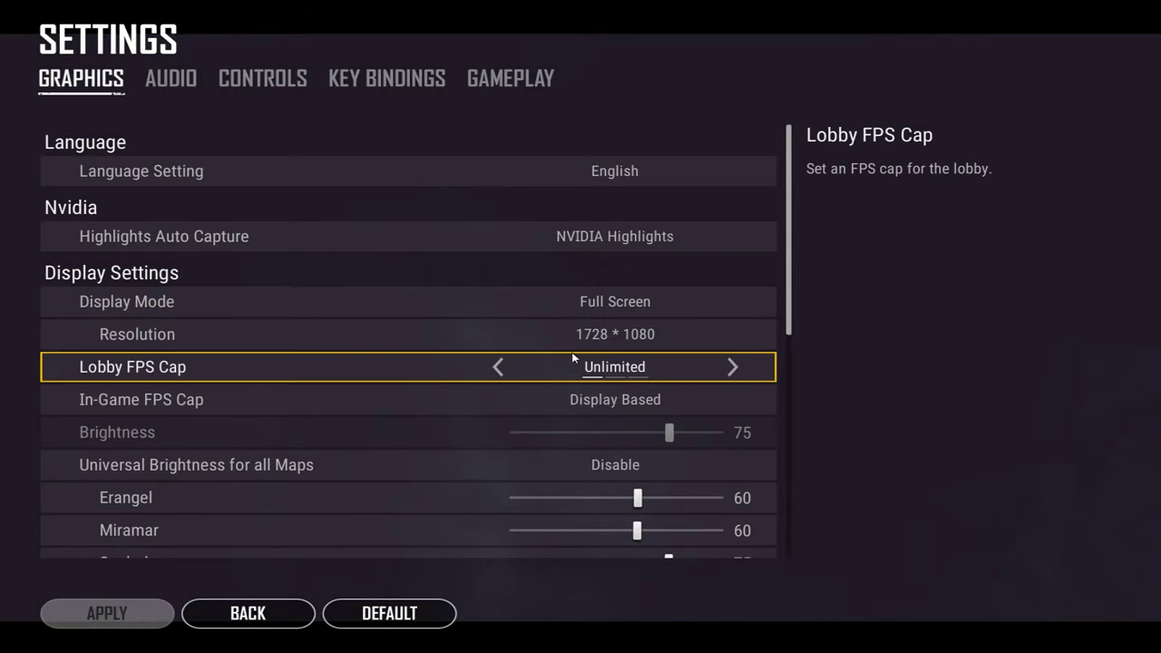
{"action": "left_click", "coordinate": [620, 334]}
{"action": "left_click", "coordinate": [610, 483]}
{"action": "key", "text": "Escape"}
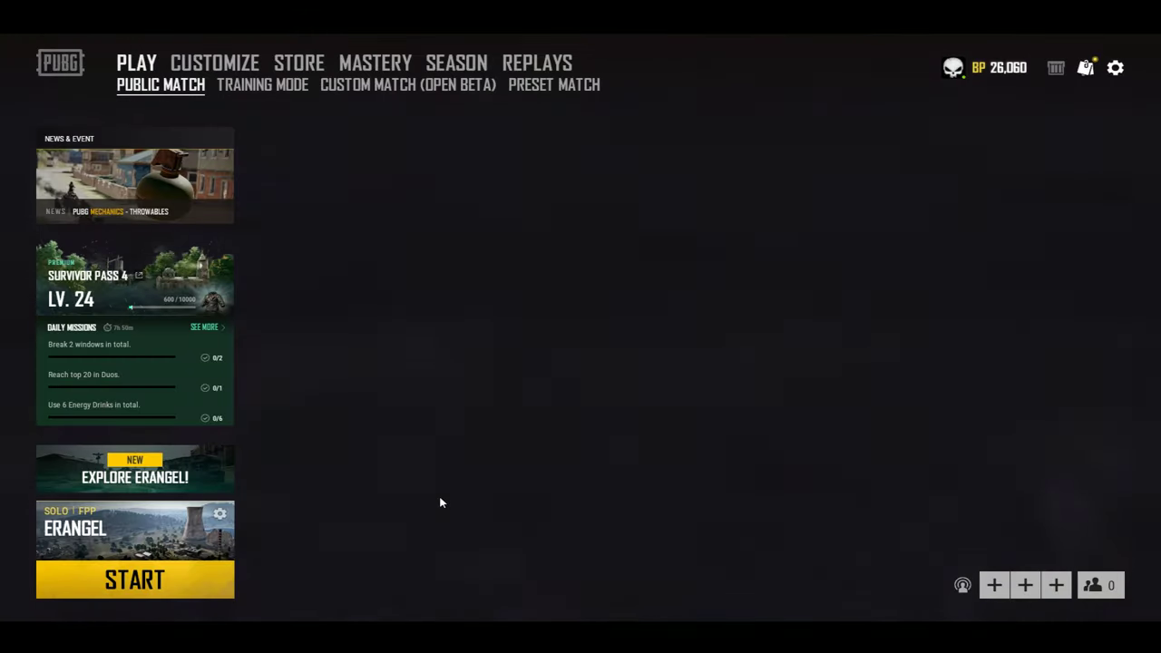
{"action": "key", "text": "super"}
Set the desktop back to 1920 × 1080 at 144Hz, keep the change, and close NVIDIA Control Panel.
{"action": "left_click", "coordinate": [279, 641]}
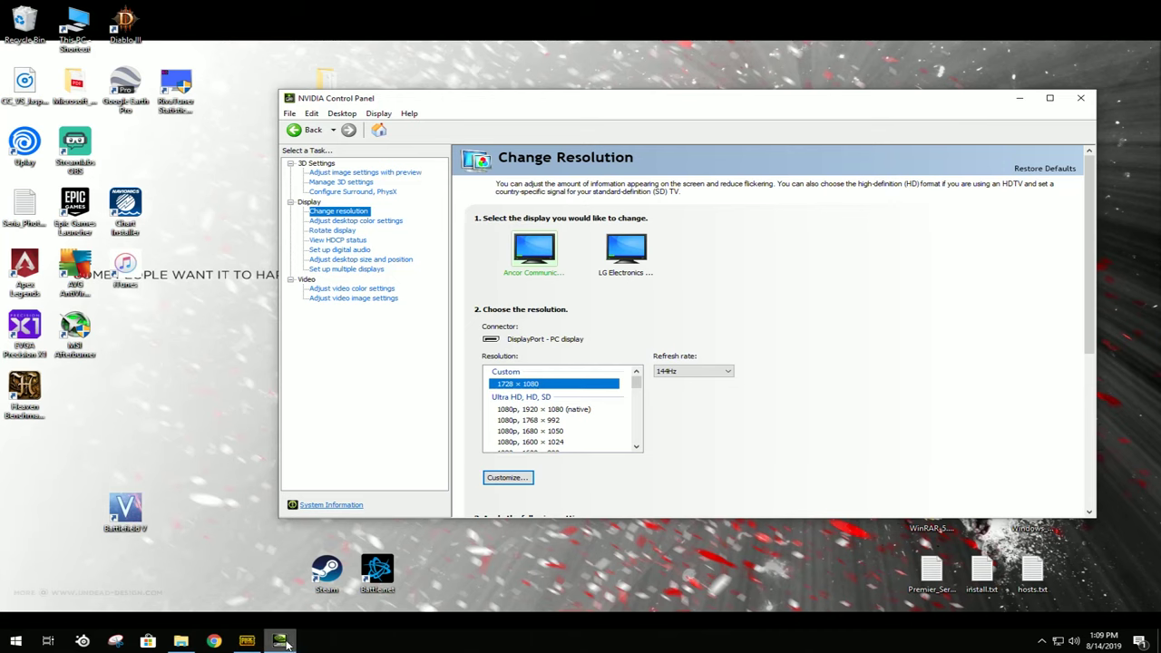
{"action": "scroll", "coordinate": [535, 417], "scroll_direction": "down", "scroll_amount": 3}
{"action": "scroll", "coordinate": [534, 416], "scroll_direction": "down", "scroll_amount": 3}
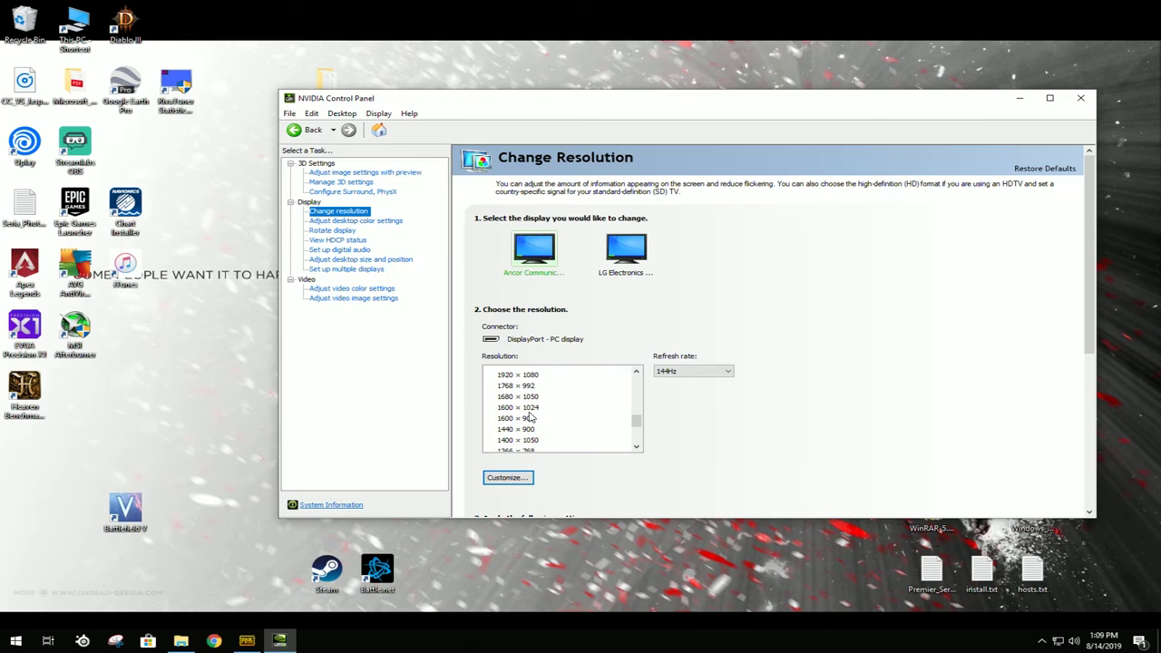
{"action": "left_click", "coordinate": [528, 406]}
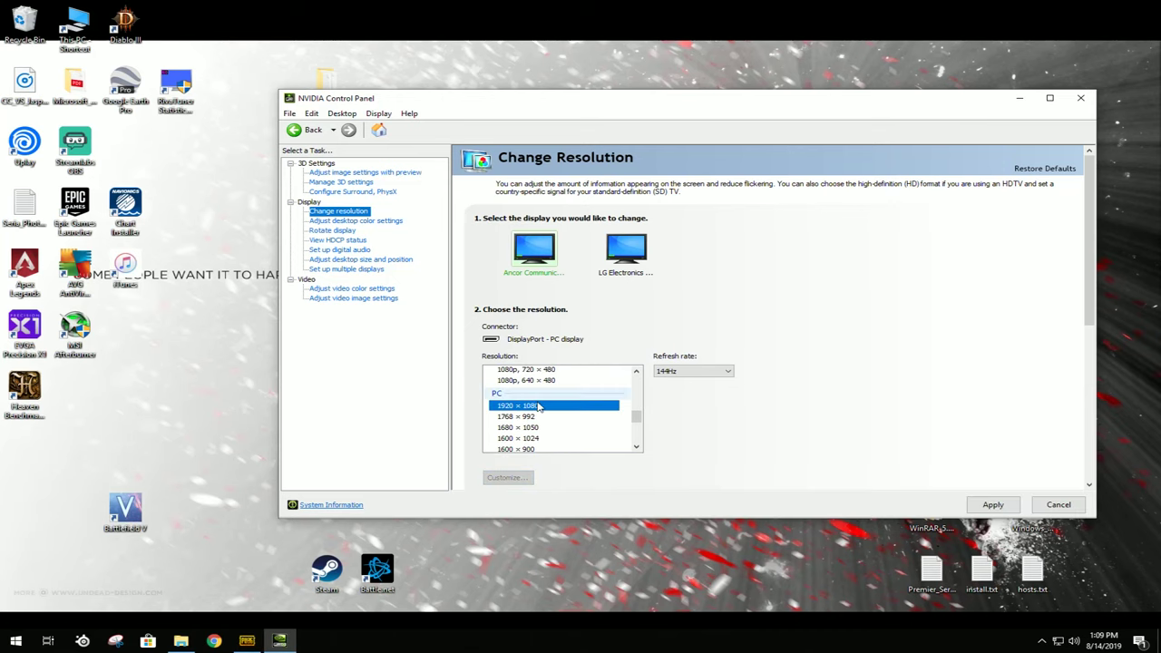
{"action": "left_click", "coordinate": [994, 505]}
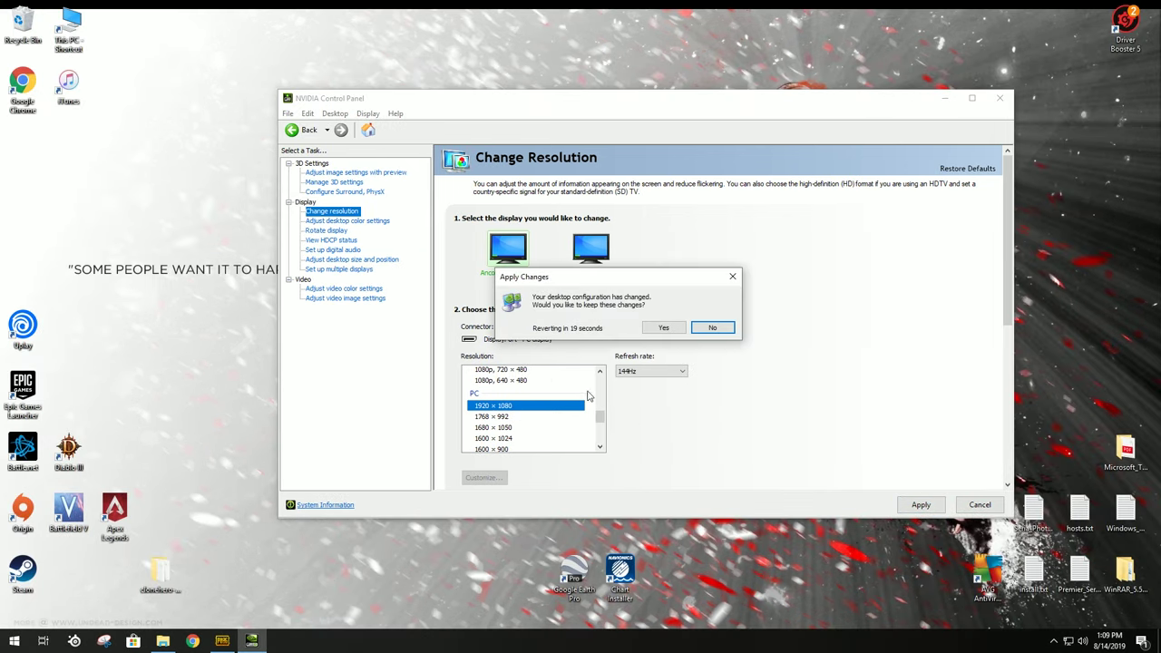
{"action": "left_click", "coordinate": [665, 328]}
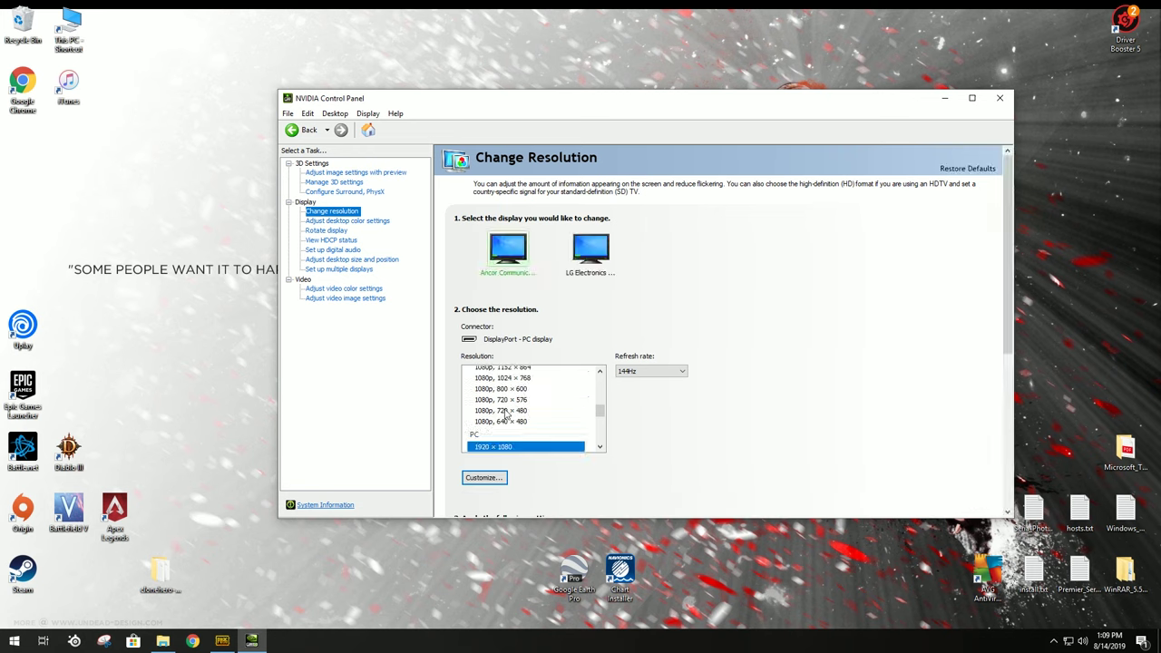
{"action": "left_click_drag", "start_coordinate": [141, 124], "coordinate": [227, 345]}
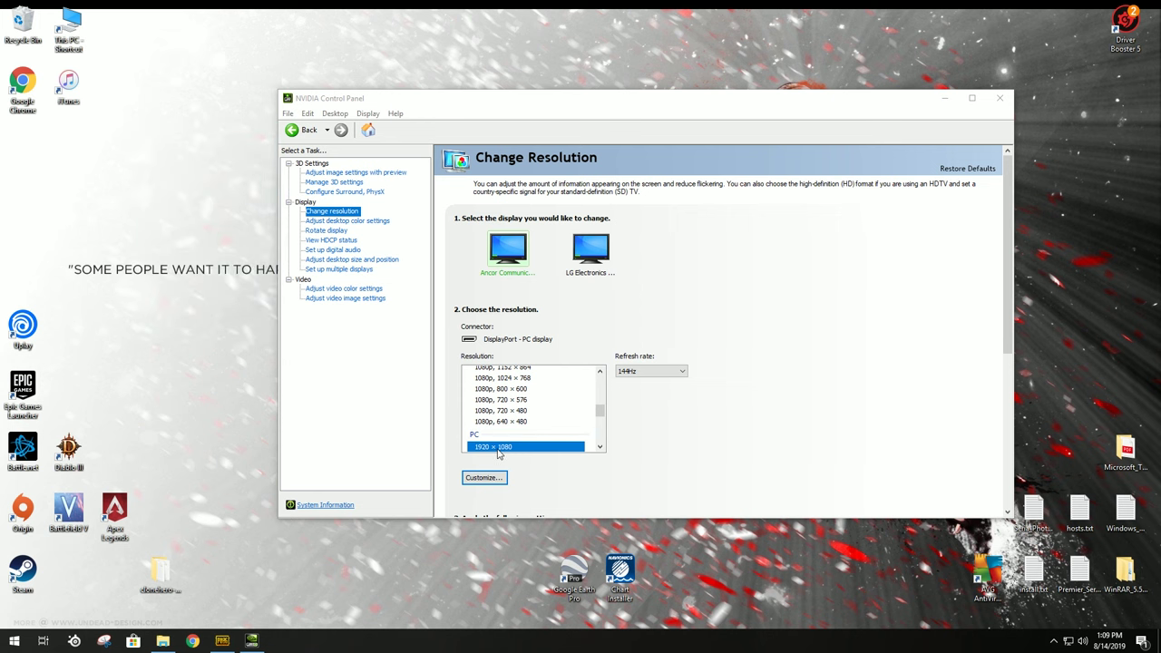
{"action": "left_click", "coordinate": [1001, 100]}
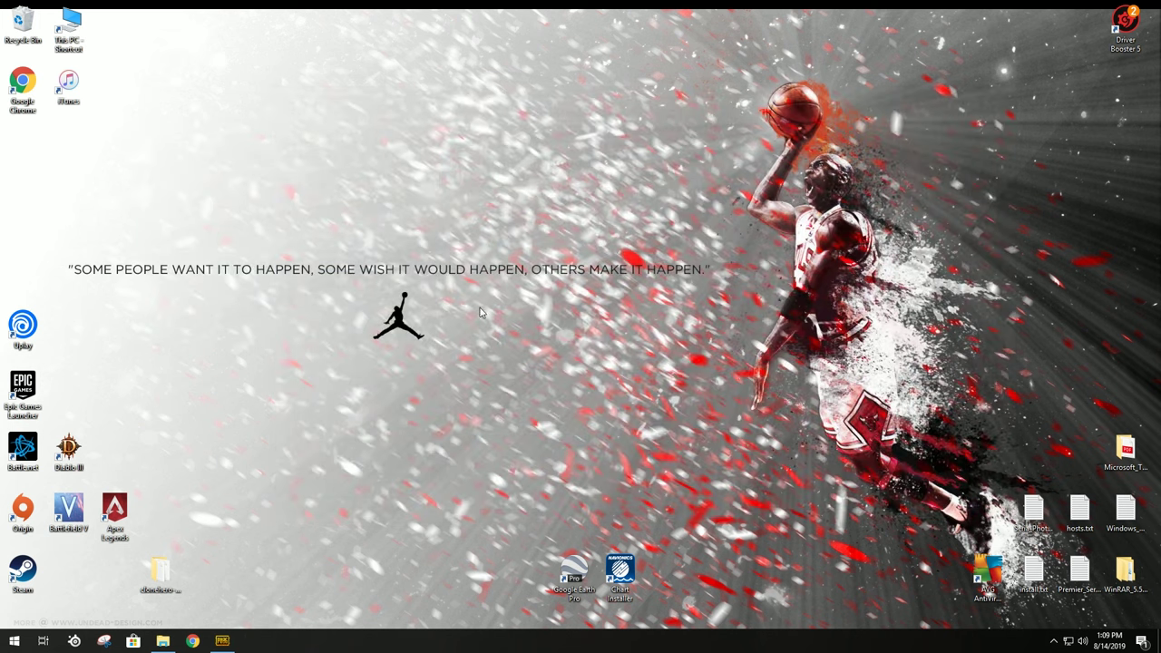
Back in PUBG, confirm the resolution still reads 1728 * 1080, then resume to the lobby.
{"action": "left_click", "coordinate": [222, 641]}
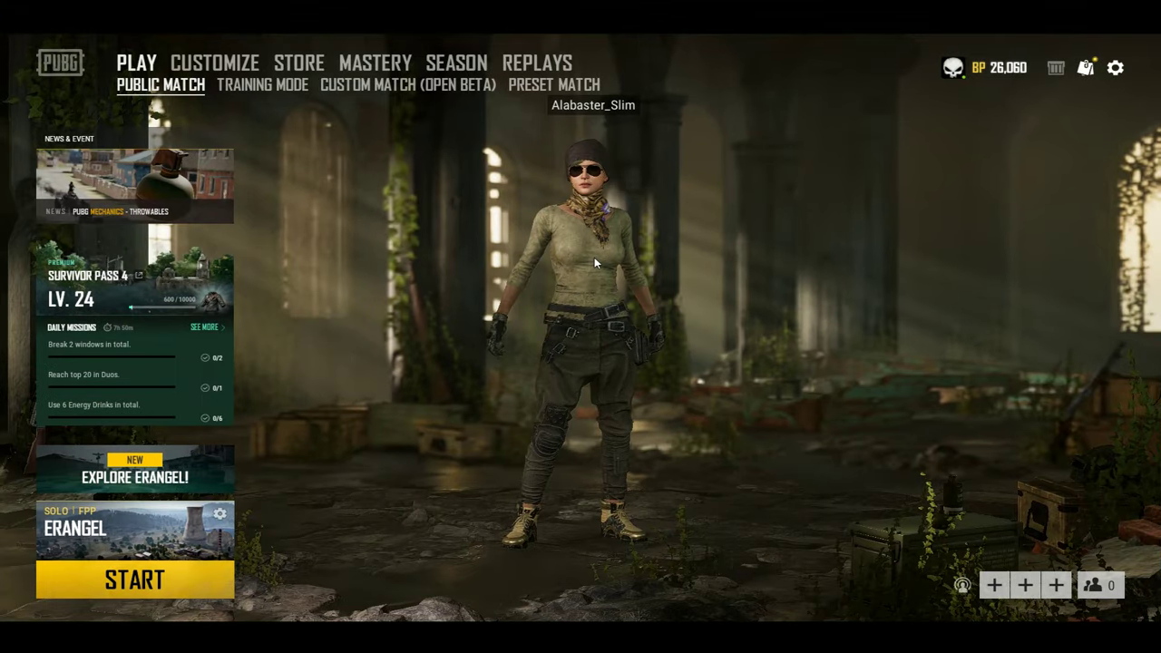
{"action": "left_click", "coordinate": [1120, 76]}
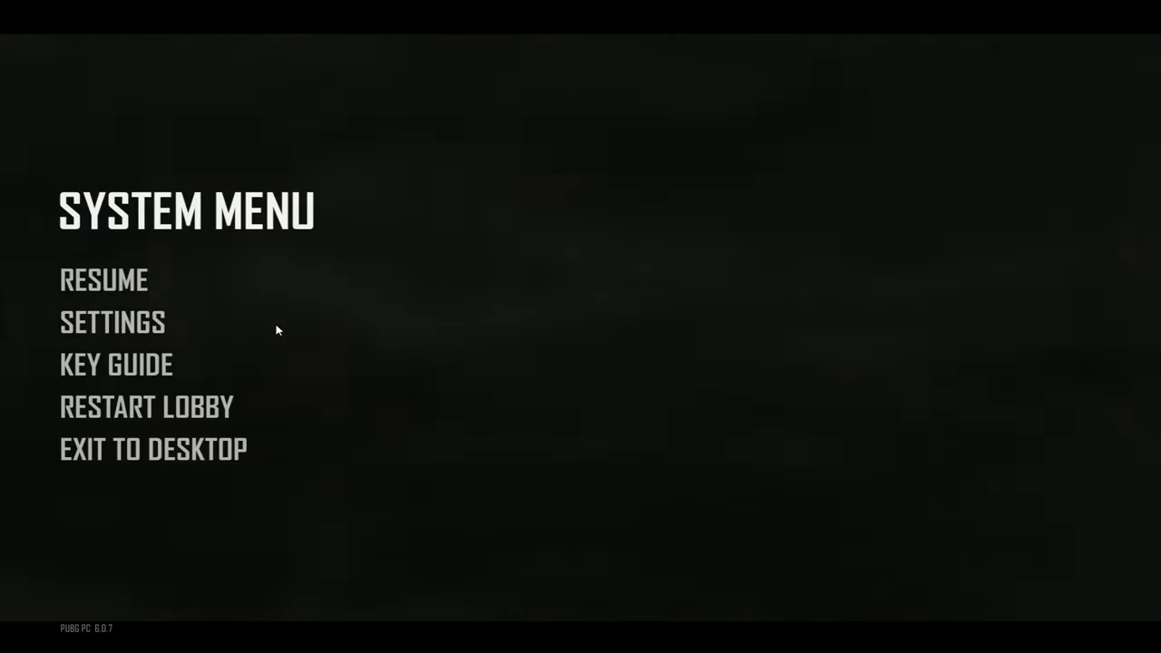
{"action": "left_click", "coordinate": [109, 321]}
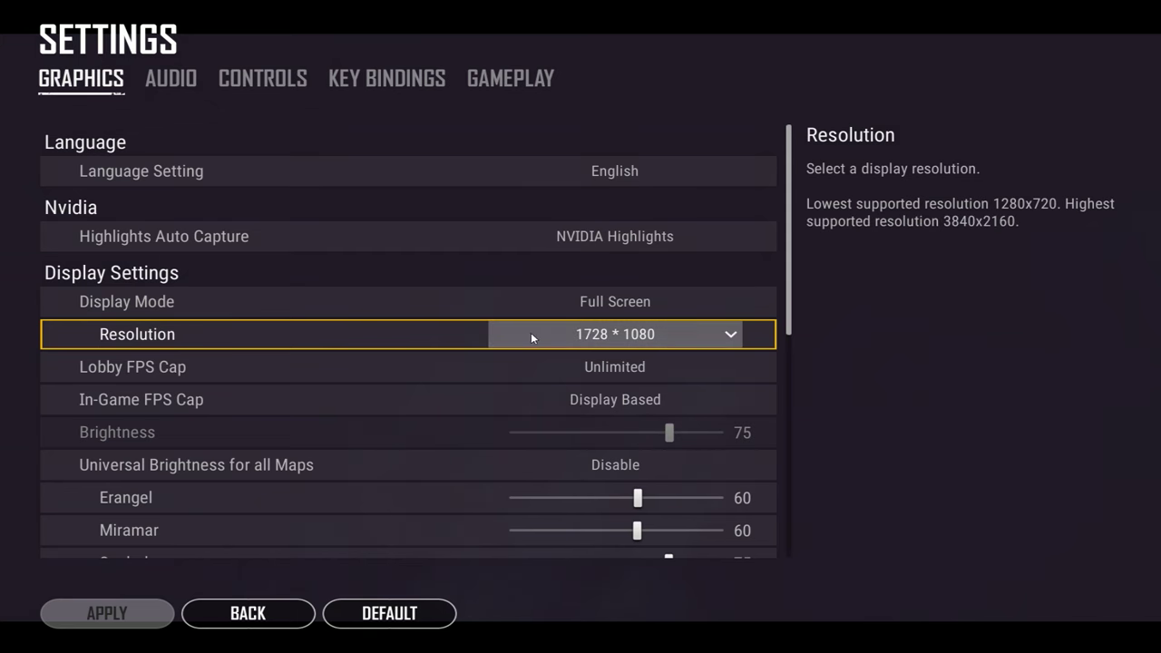
{"action": "left_click", "coordinate": [590, 336]}
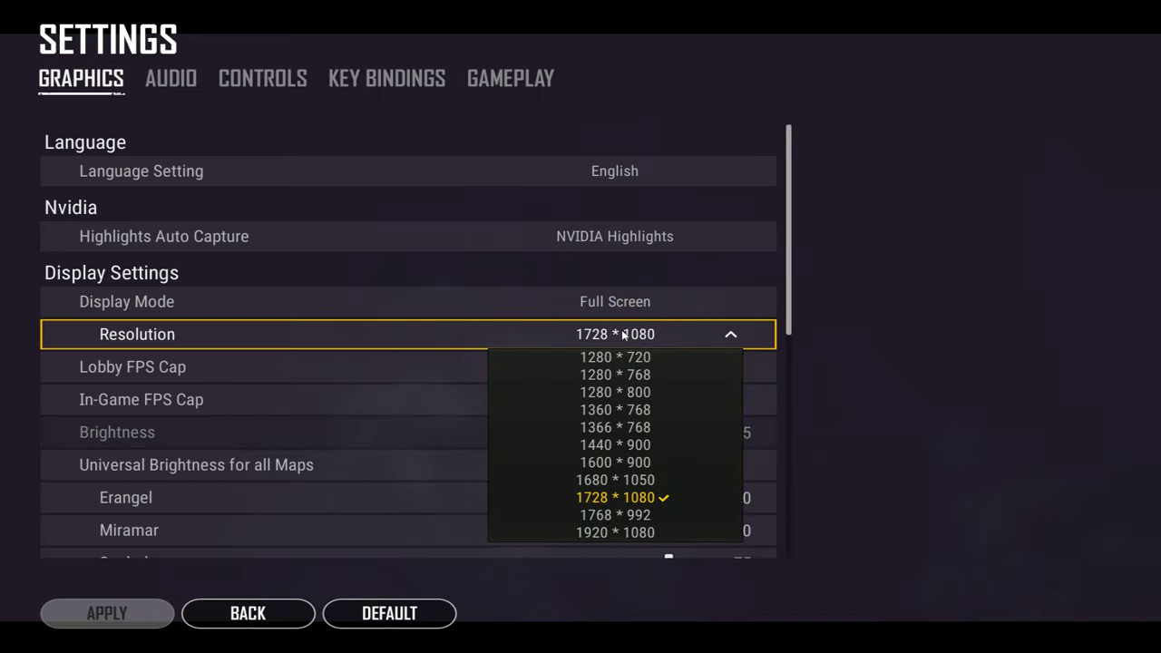
{"action": "left_click", "coordinate": [620, 338]}
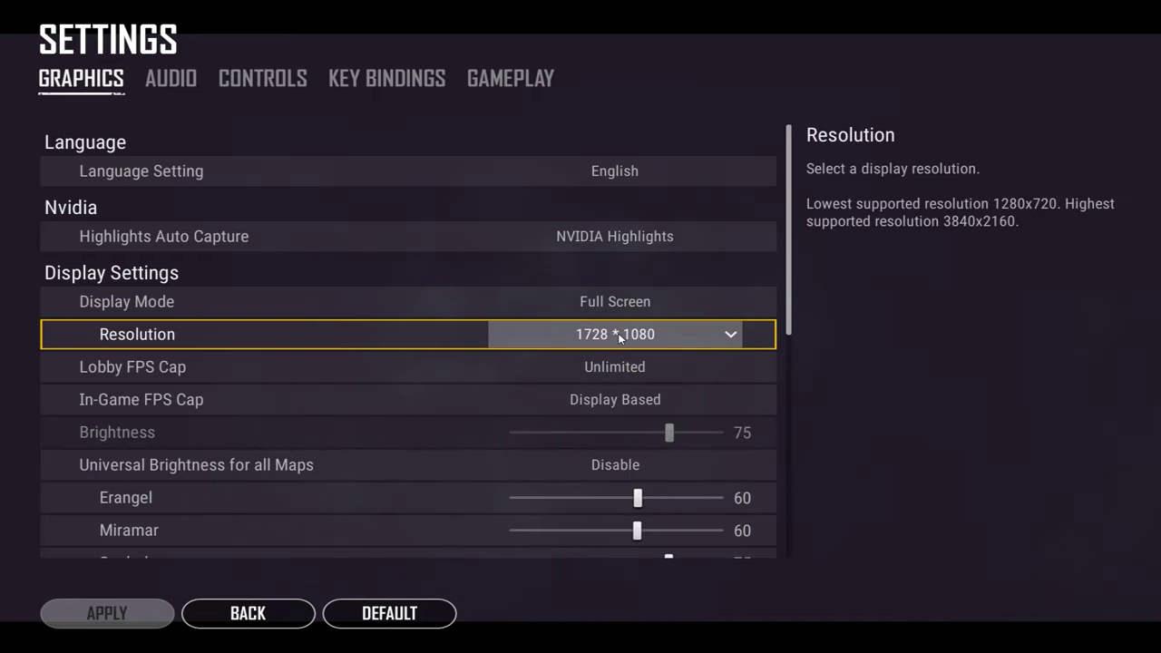
{"action": "left_click", "coordinate": [219, 617]}
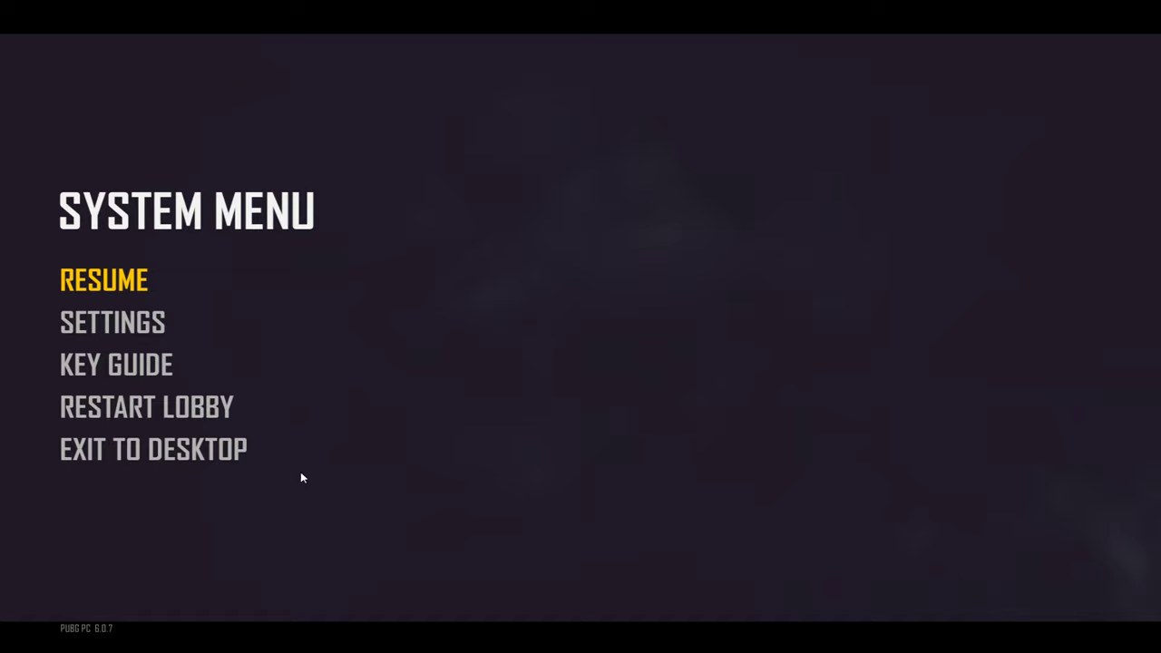
{"action": "left_click", "coordinate": [115, 283]}
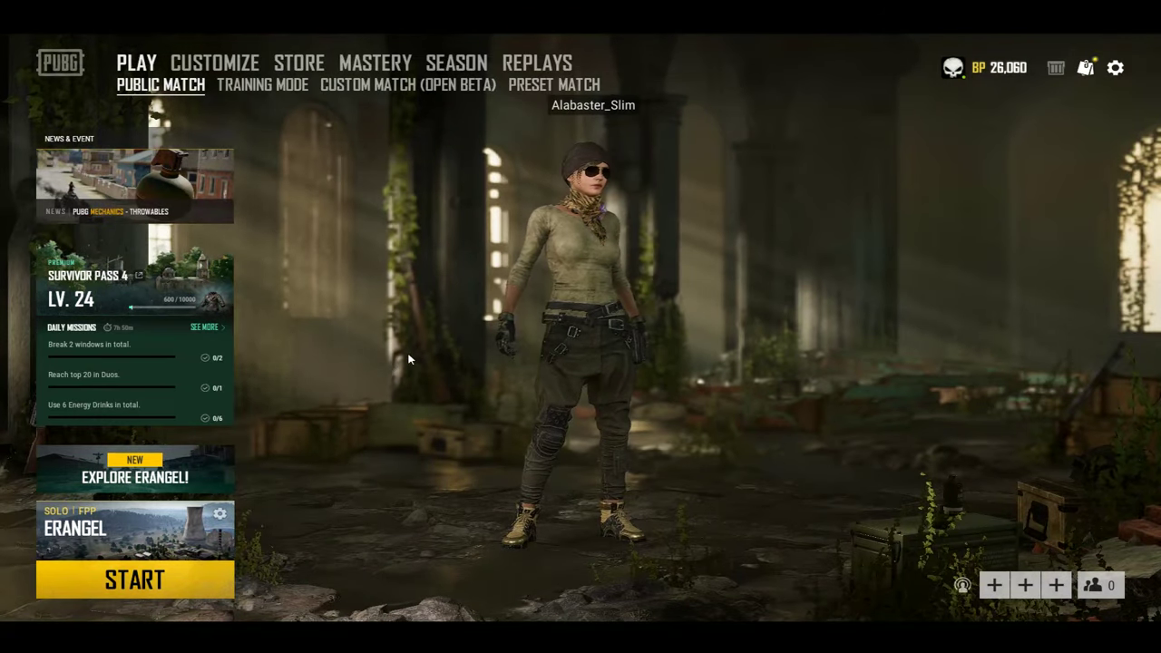